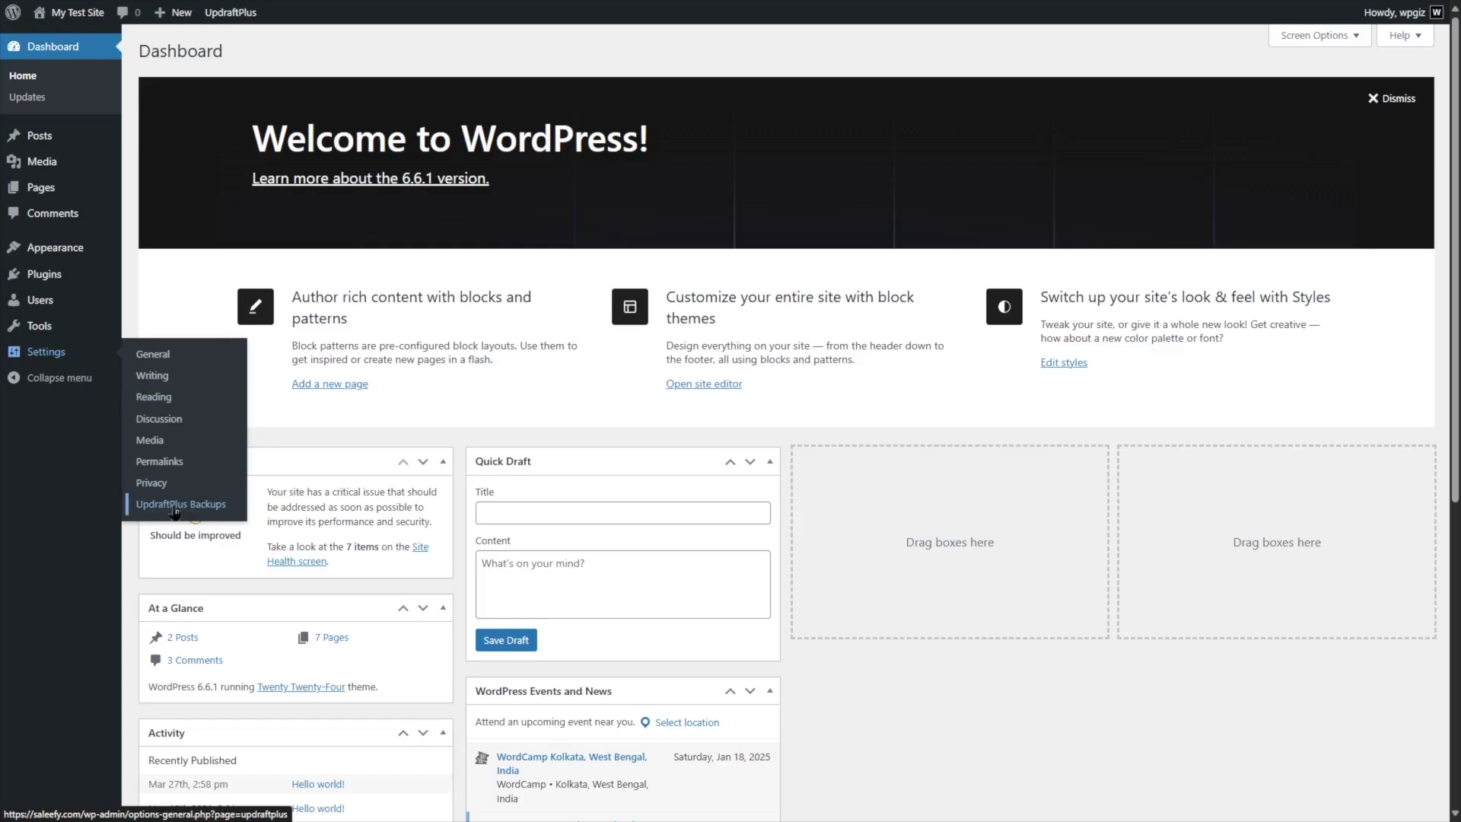
# Step: Search the plugins available to add for updraftplus and install the UpdraftPlus: WP Backup & Migration Plugin
pyautogui.click(195, 506)
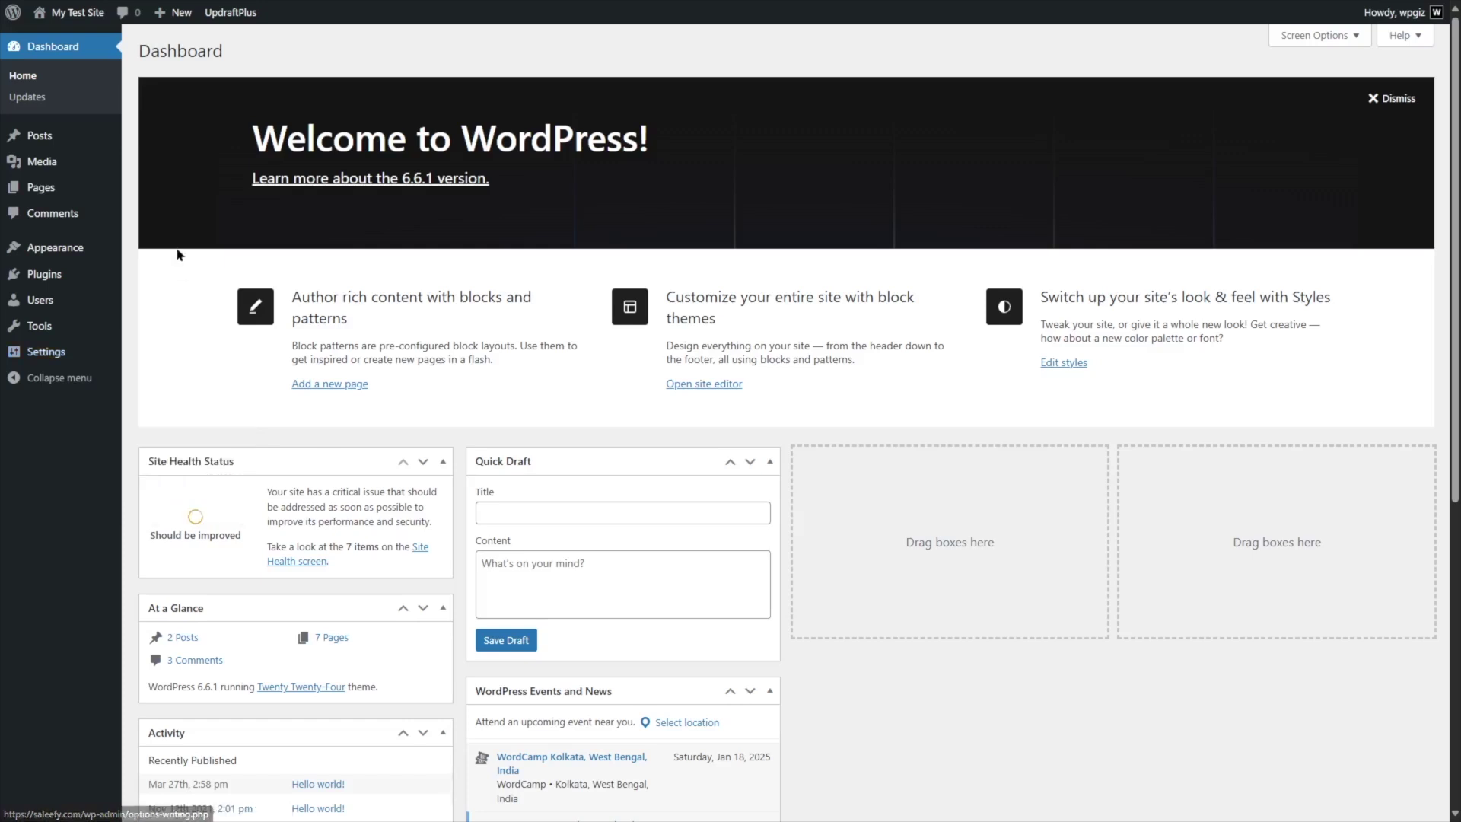
pyautogui.moveTo(54, 280)
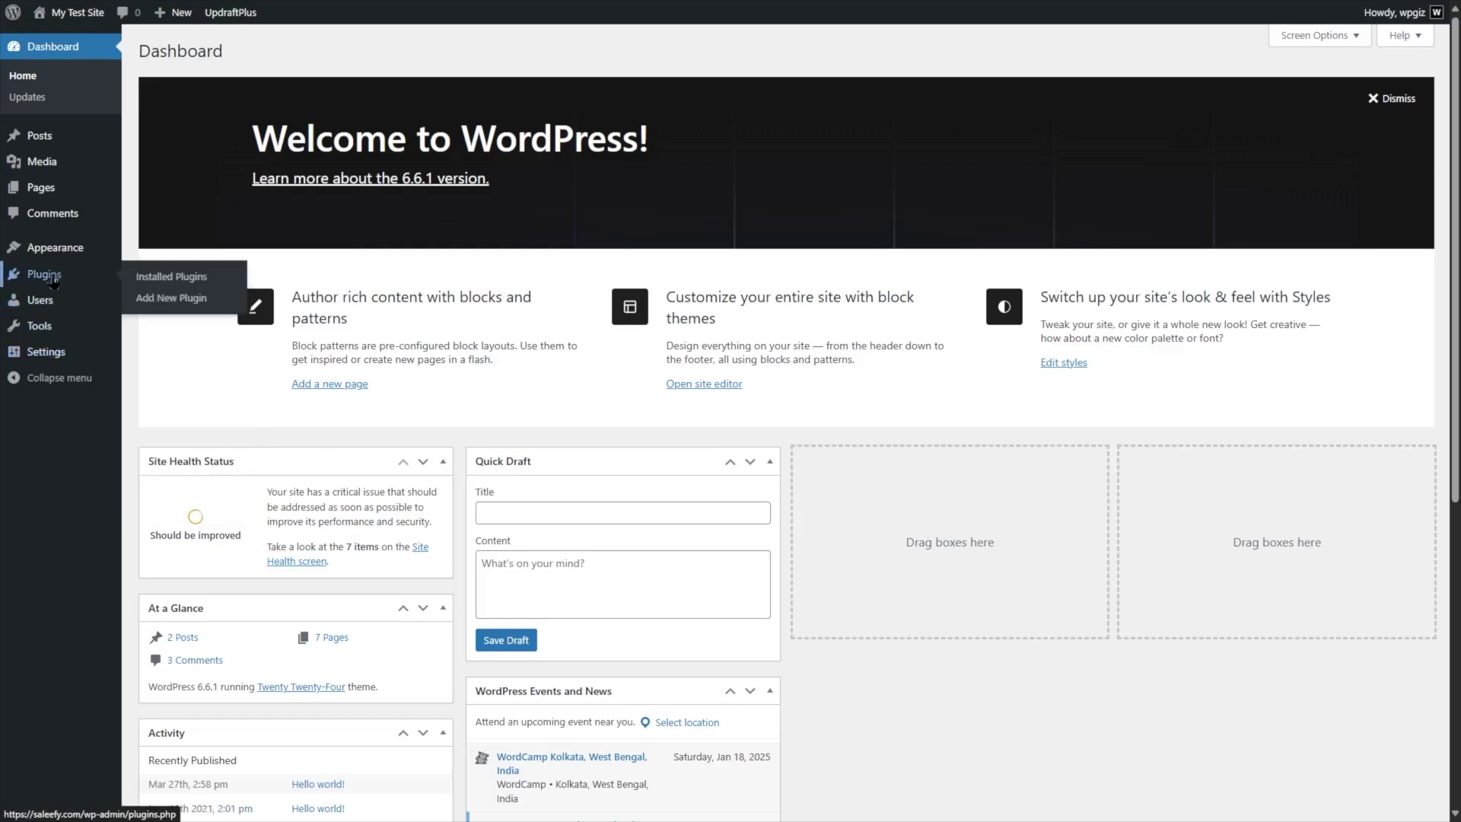
pyautogui.click(183, 306)
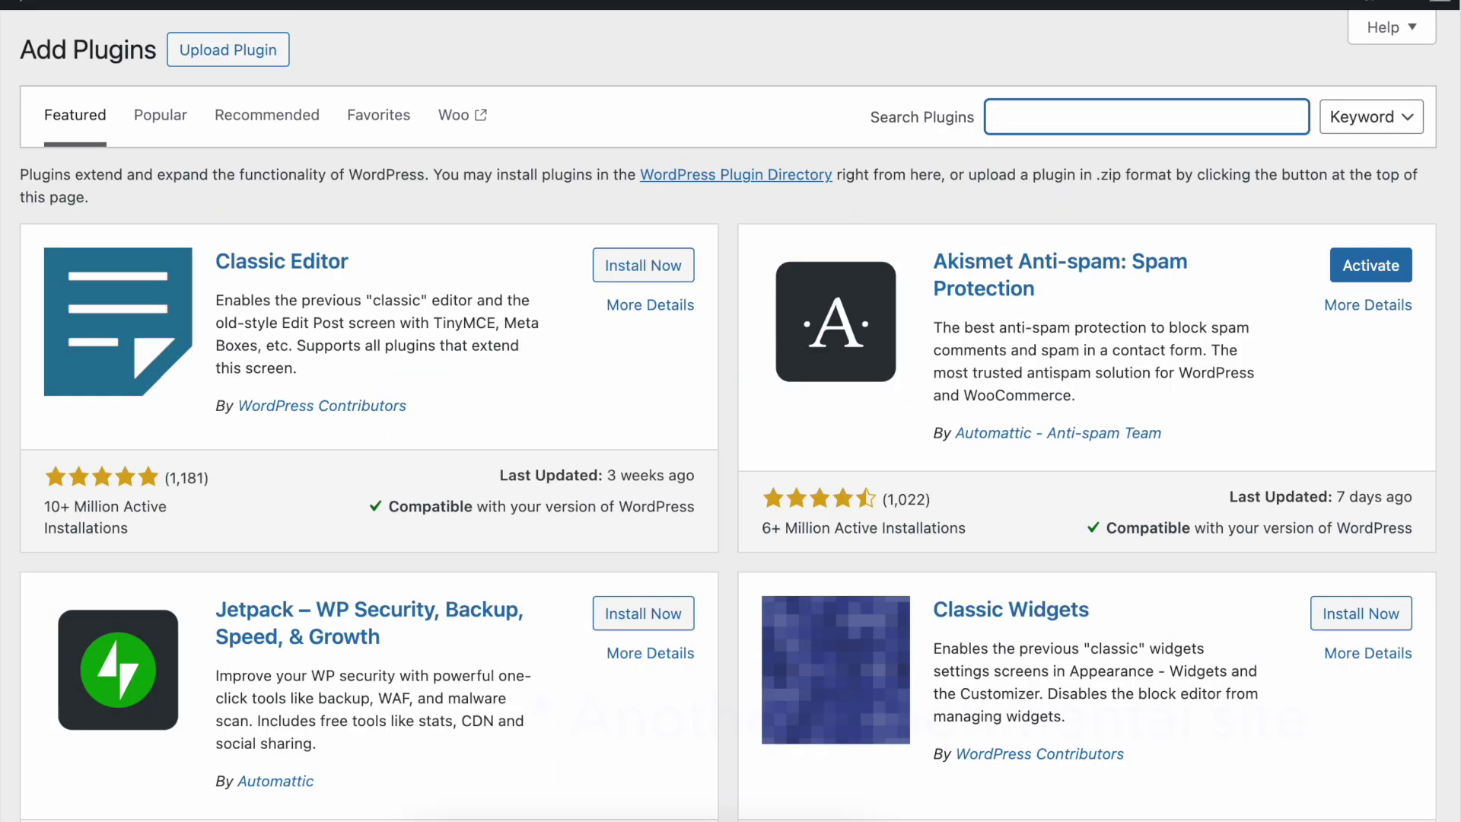
pyautogui.write('updraftplus')
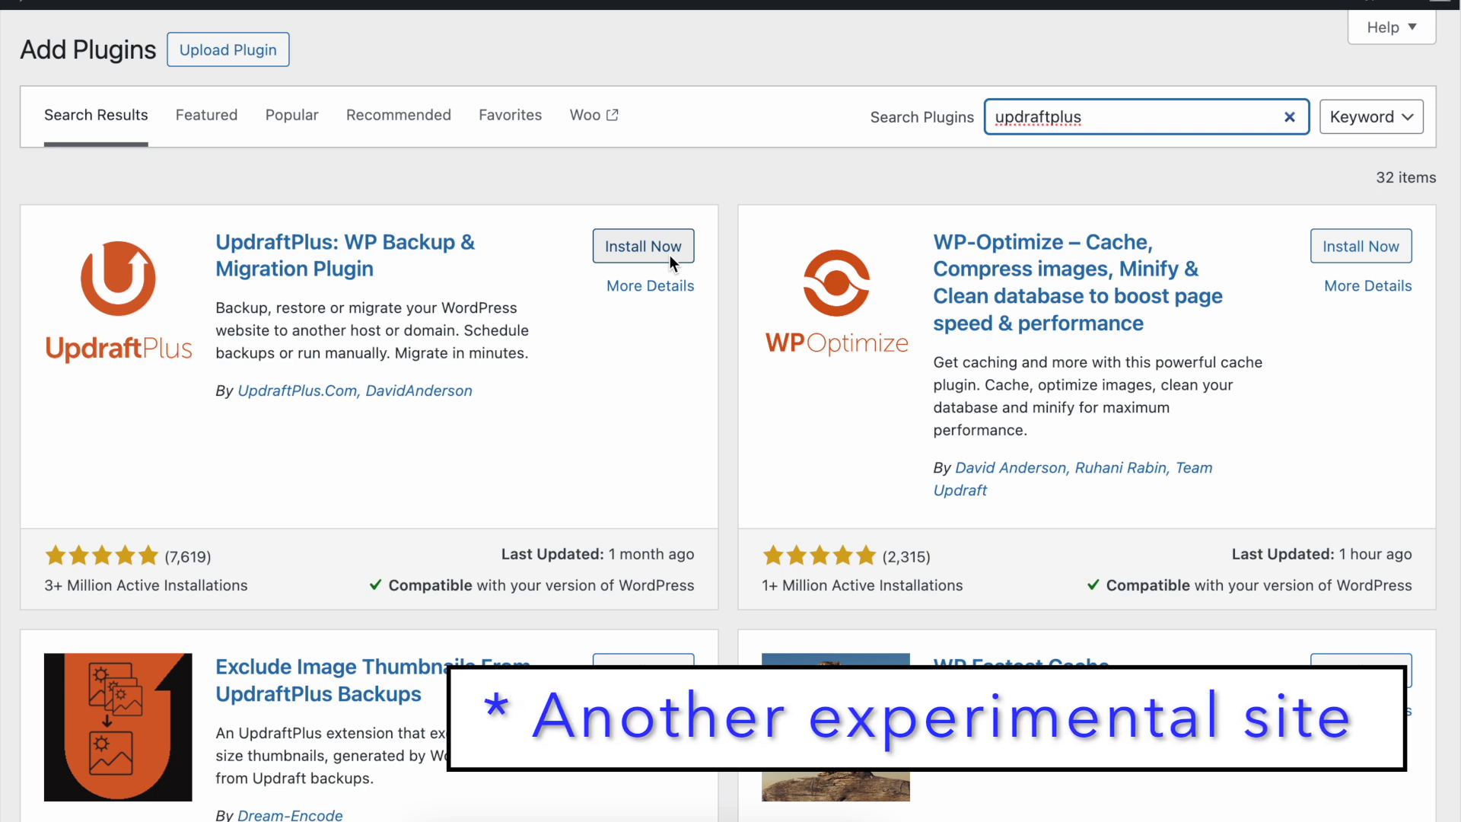
pyautogui.click(645, 245)
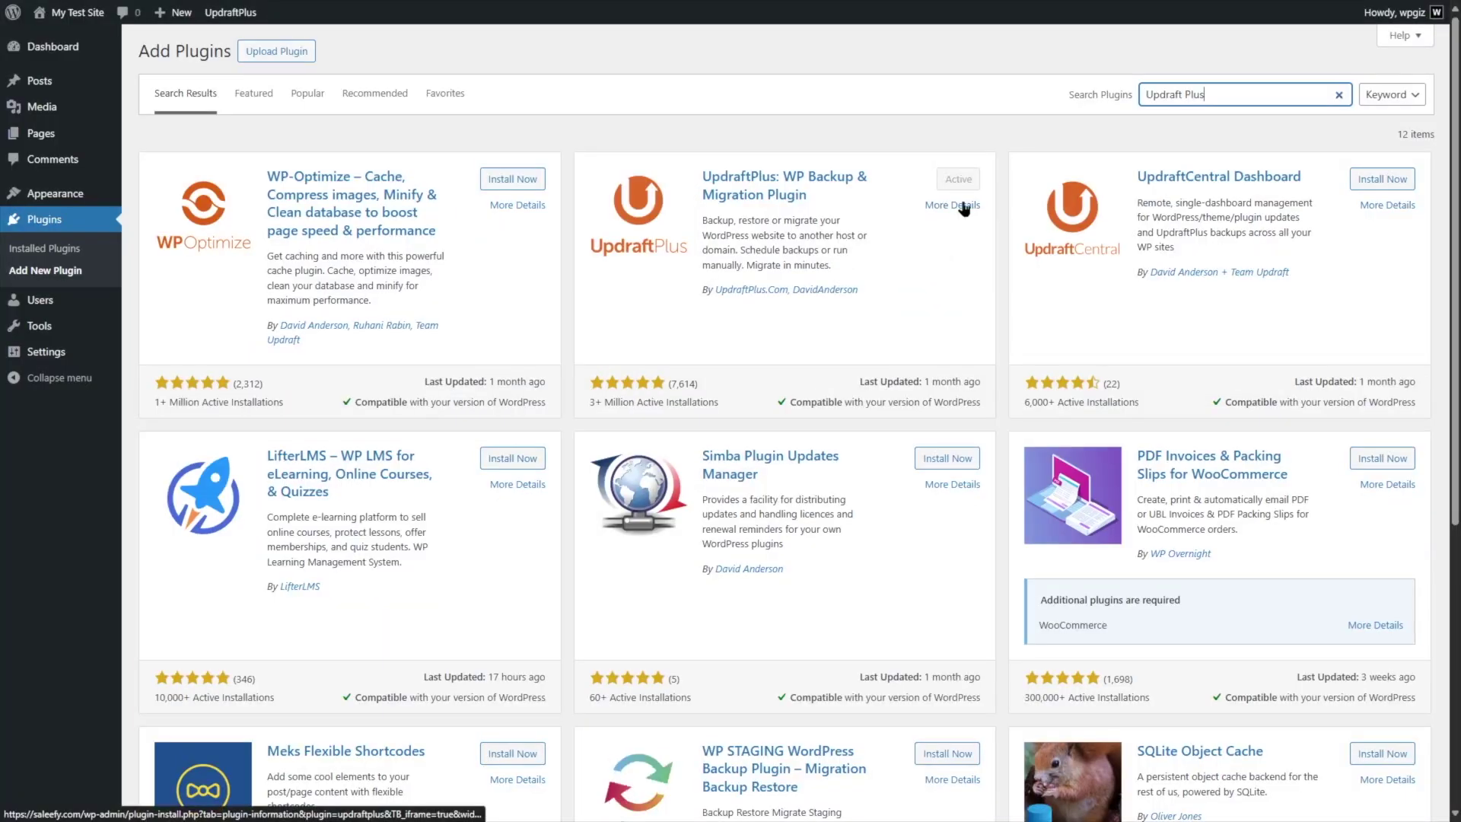
# Step: Open the UpdraftPlus Backups page and look over the scheduled and existing backups
pyautogui.moveTo(40, 362)
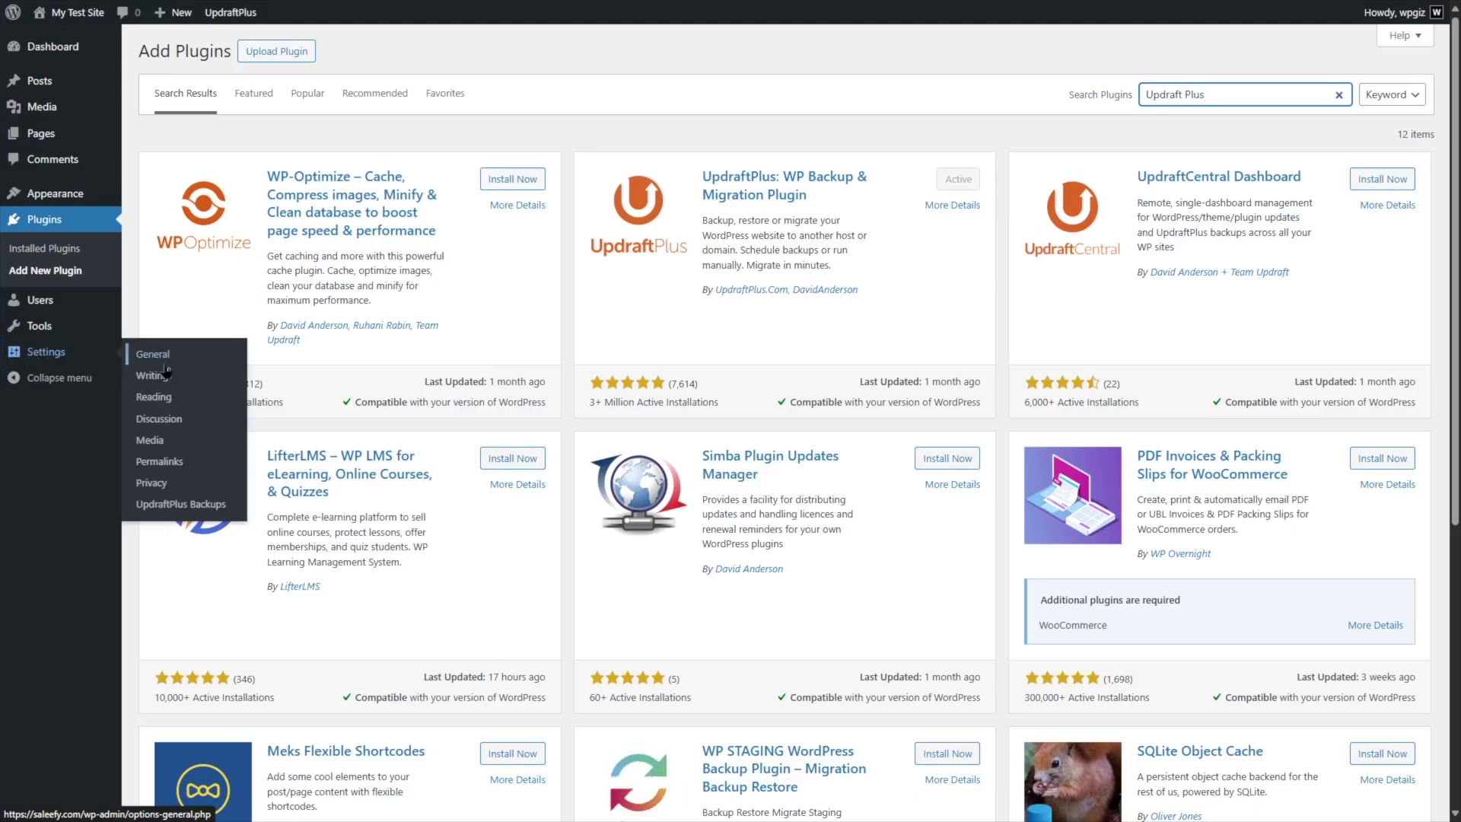
pyautogui.click(162, 511)
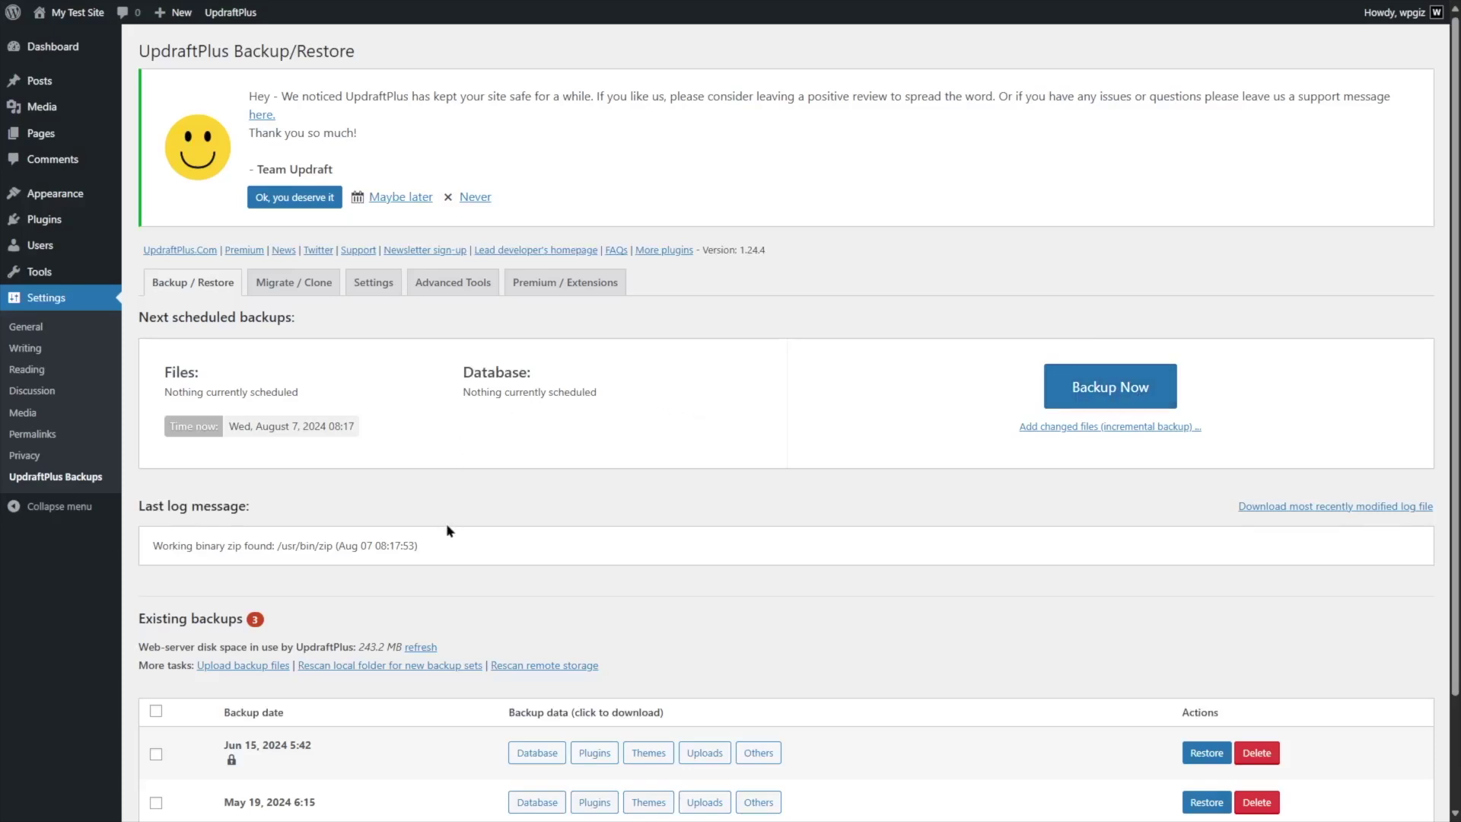
pyautogui.scroll(-2, 501, 412)
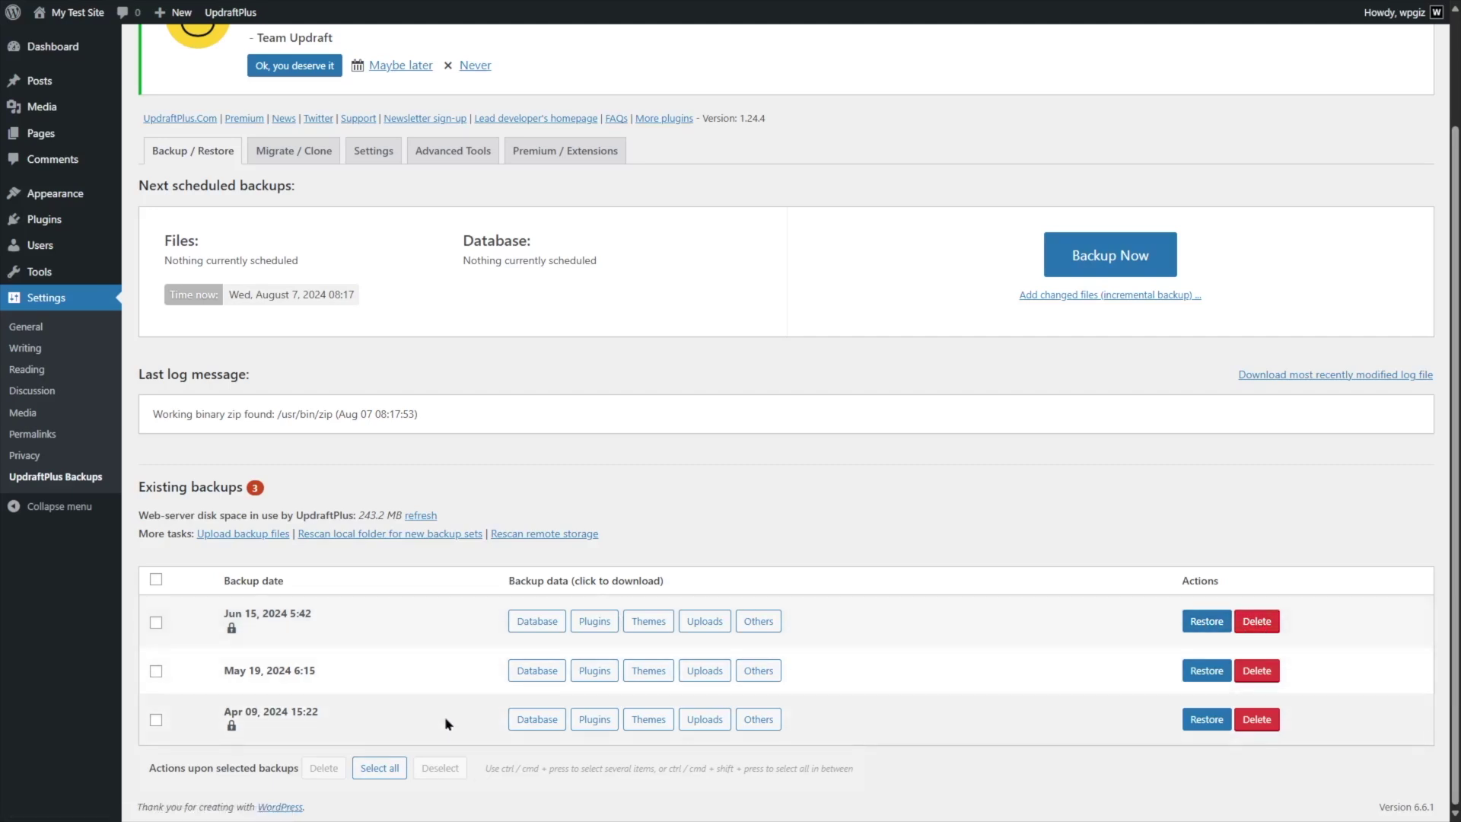
pyautogui.scroll(2, 876, 418)
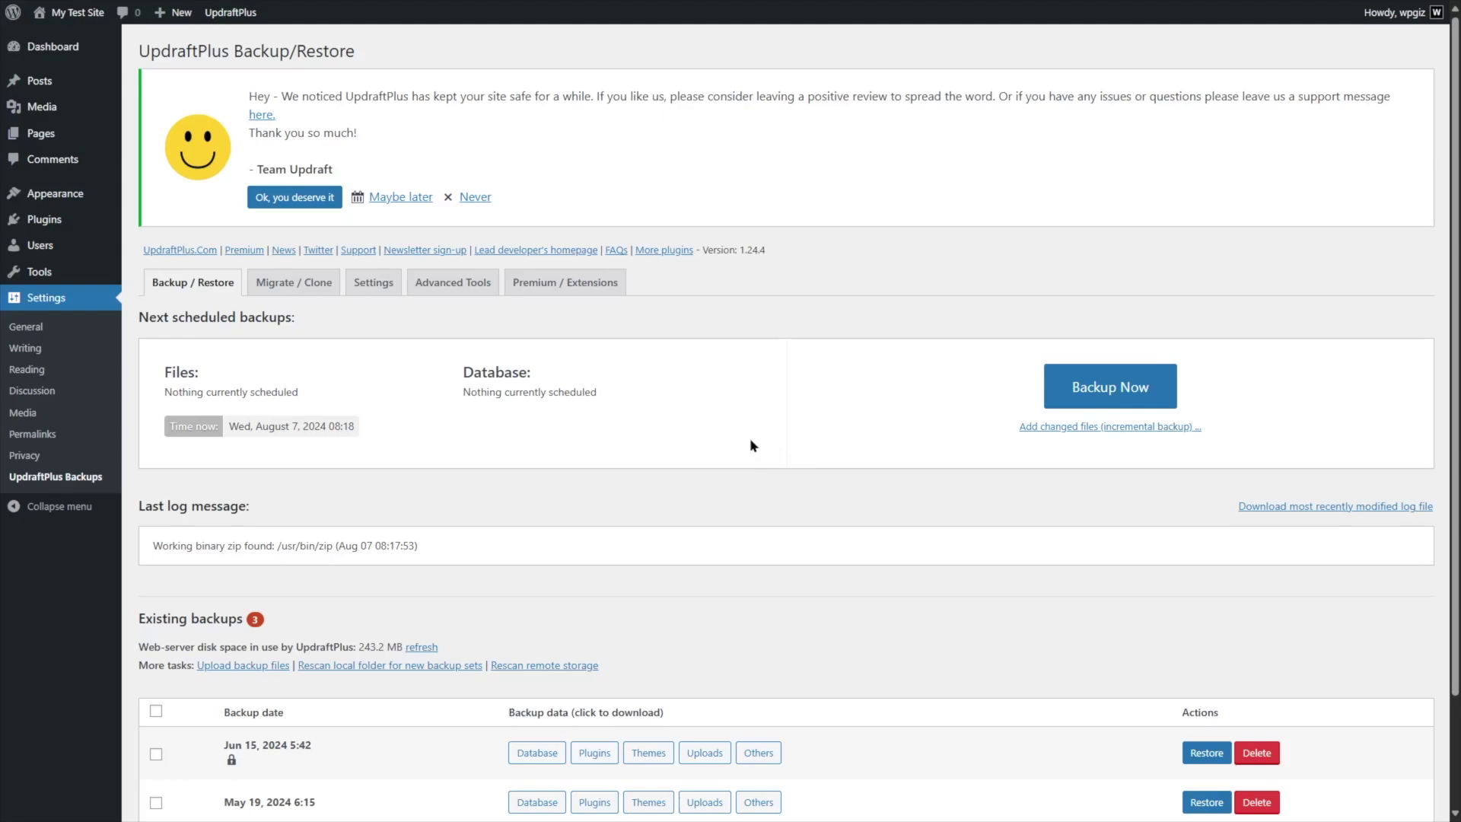
# Step: Open the UpdraftPlus backup settings and set the files backup schedule to Daily
pyautogui.click(366, 285)
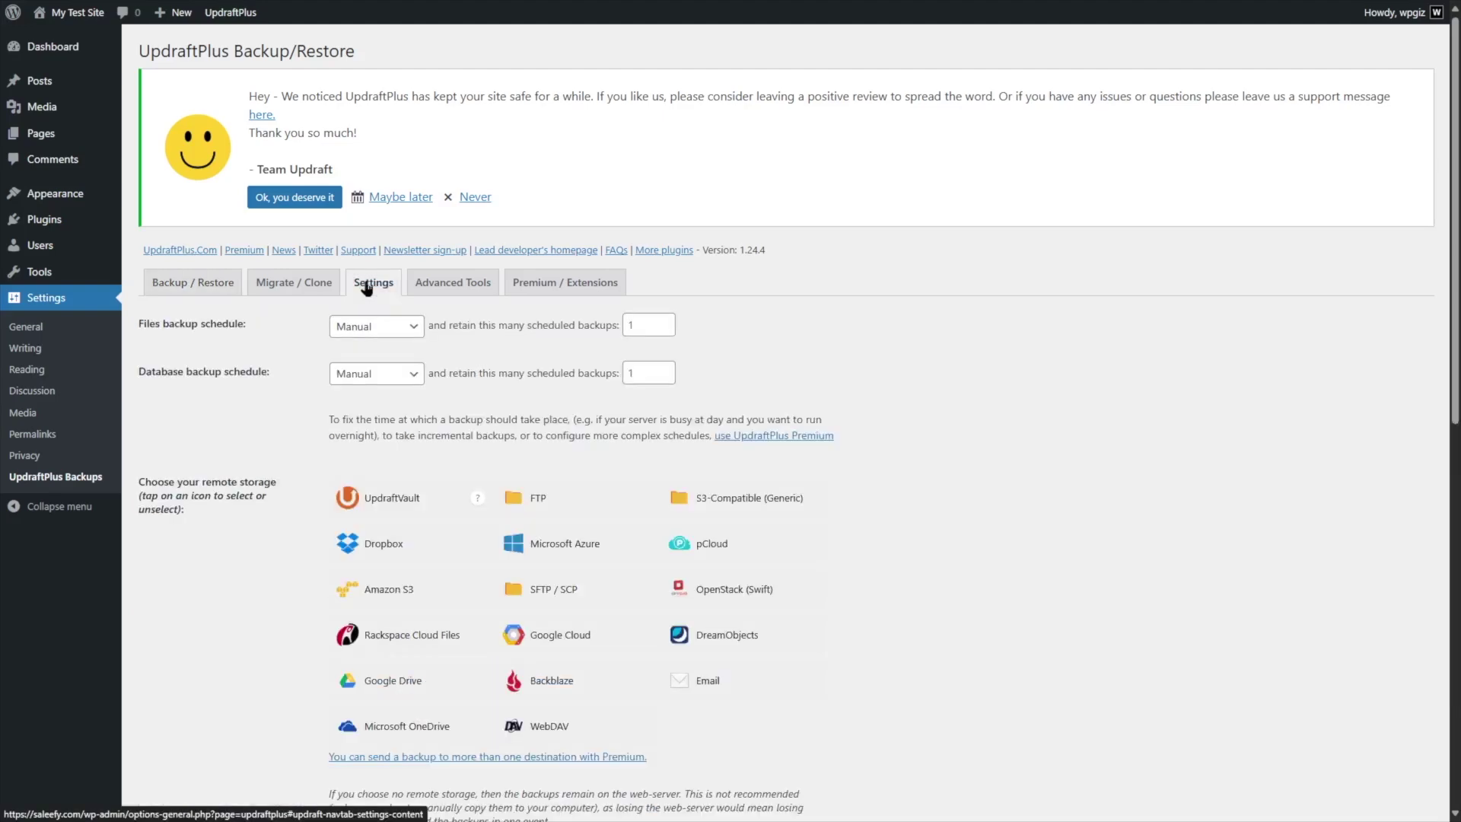
pyautogui.scroll(-5, 345, 426)
pyautogui.scroll(3, 343, 443)
pyautogui.scroll(2, 343, 444)
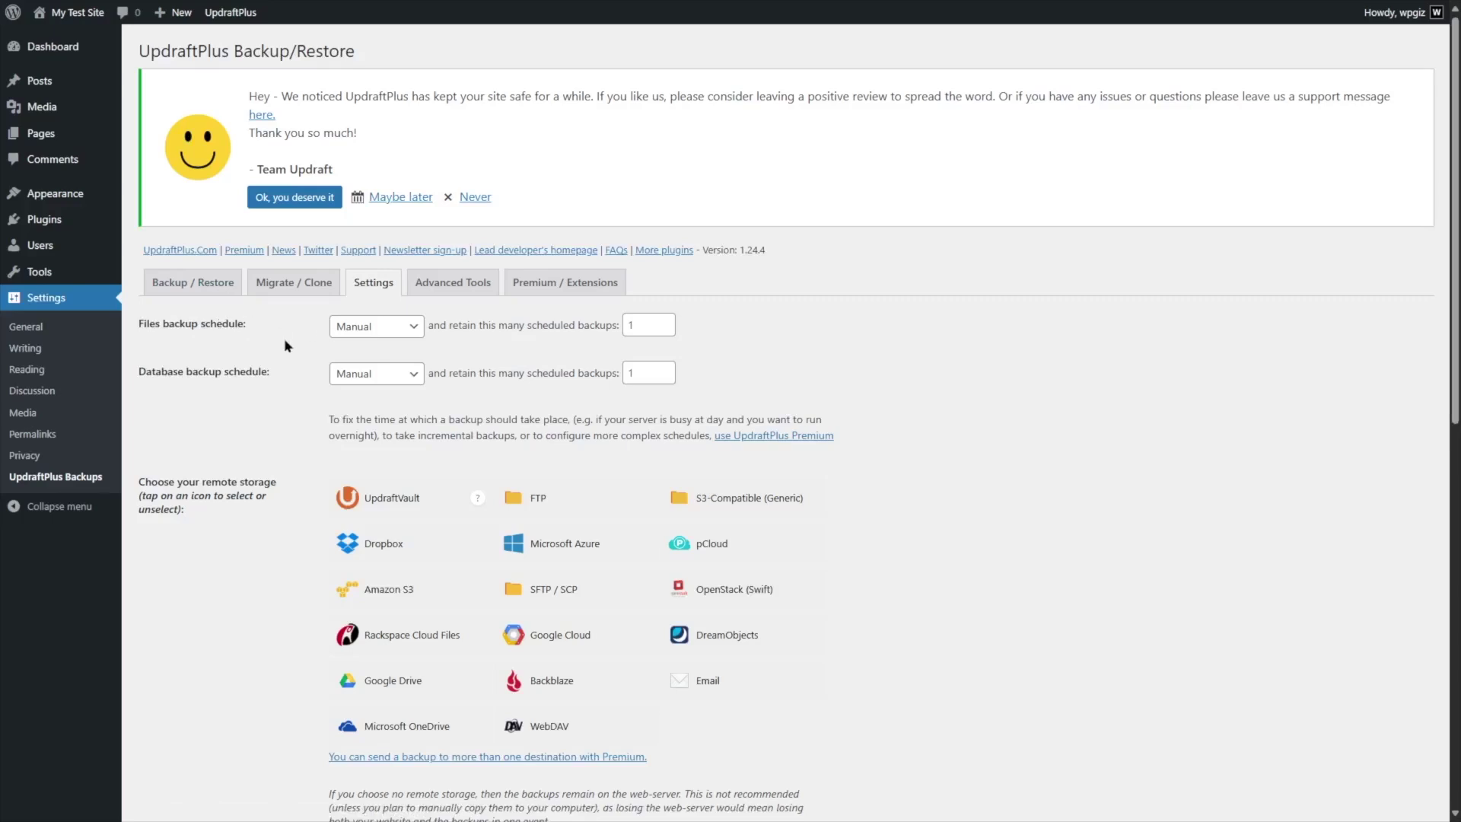
pyautogui.click(414, 328)
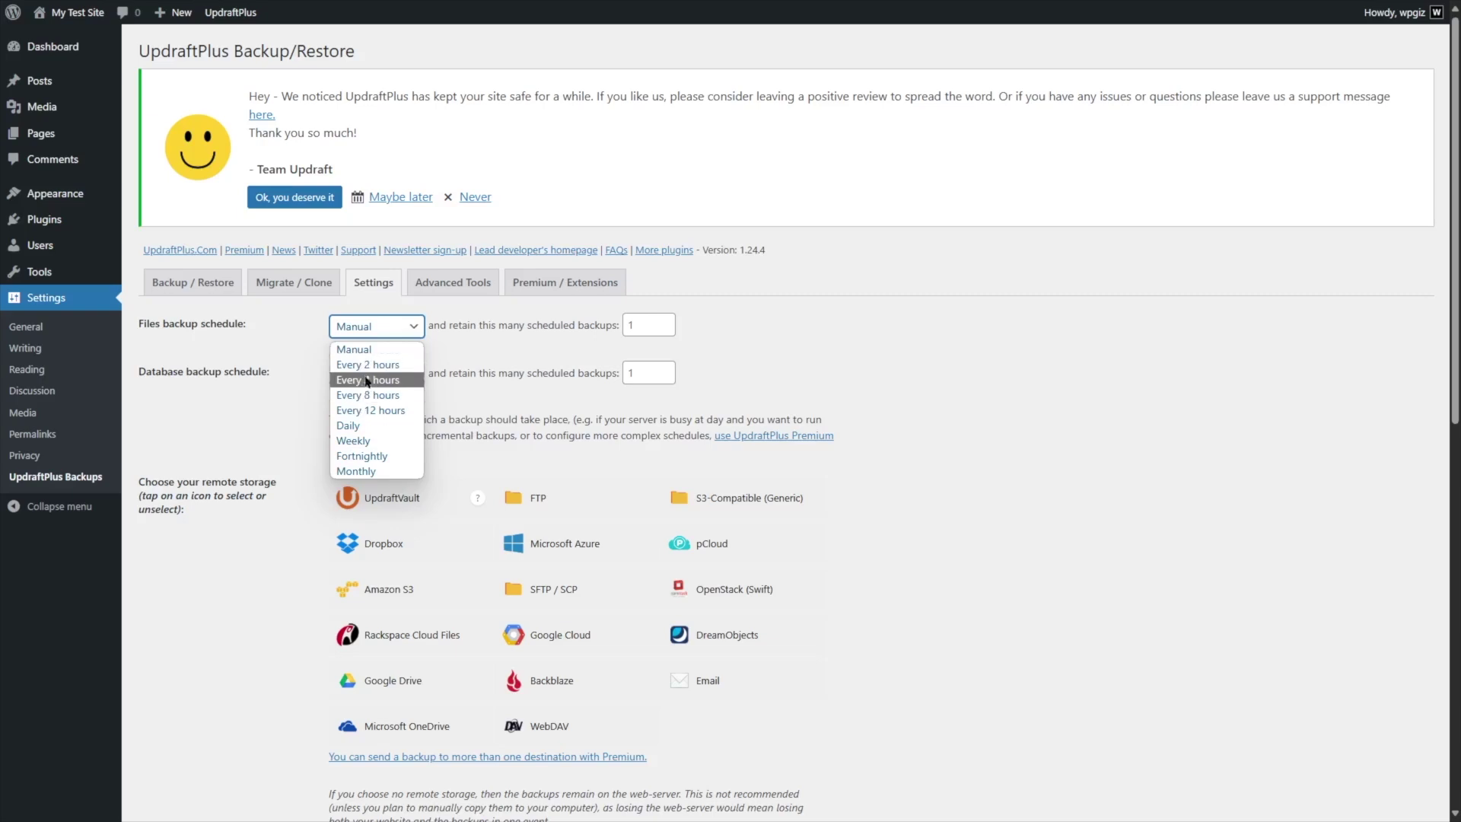
pyautogui.click(372, 471)
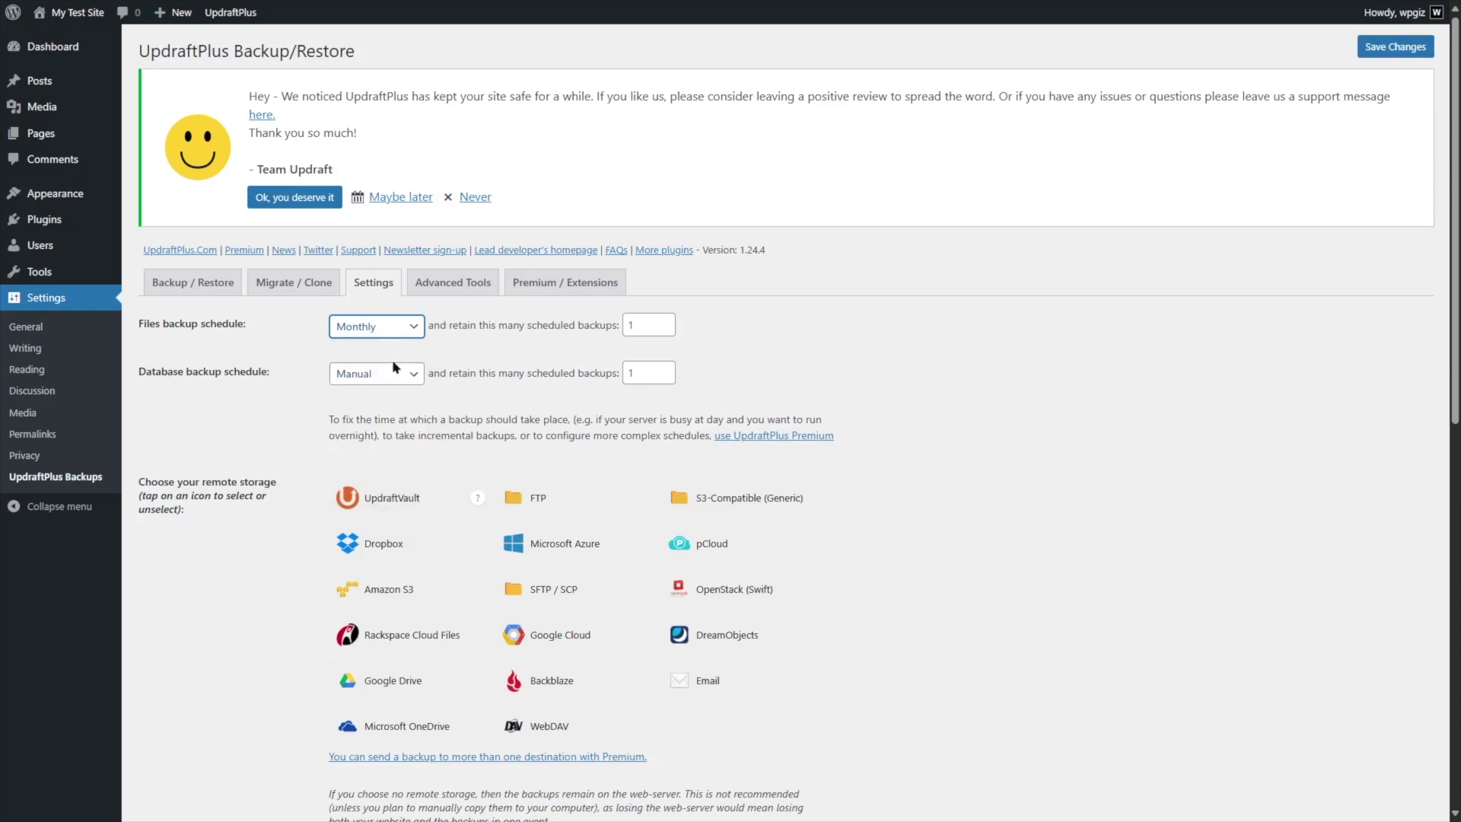
pyautogui.click(388, 324)
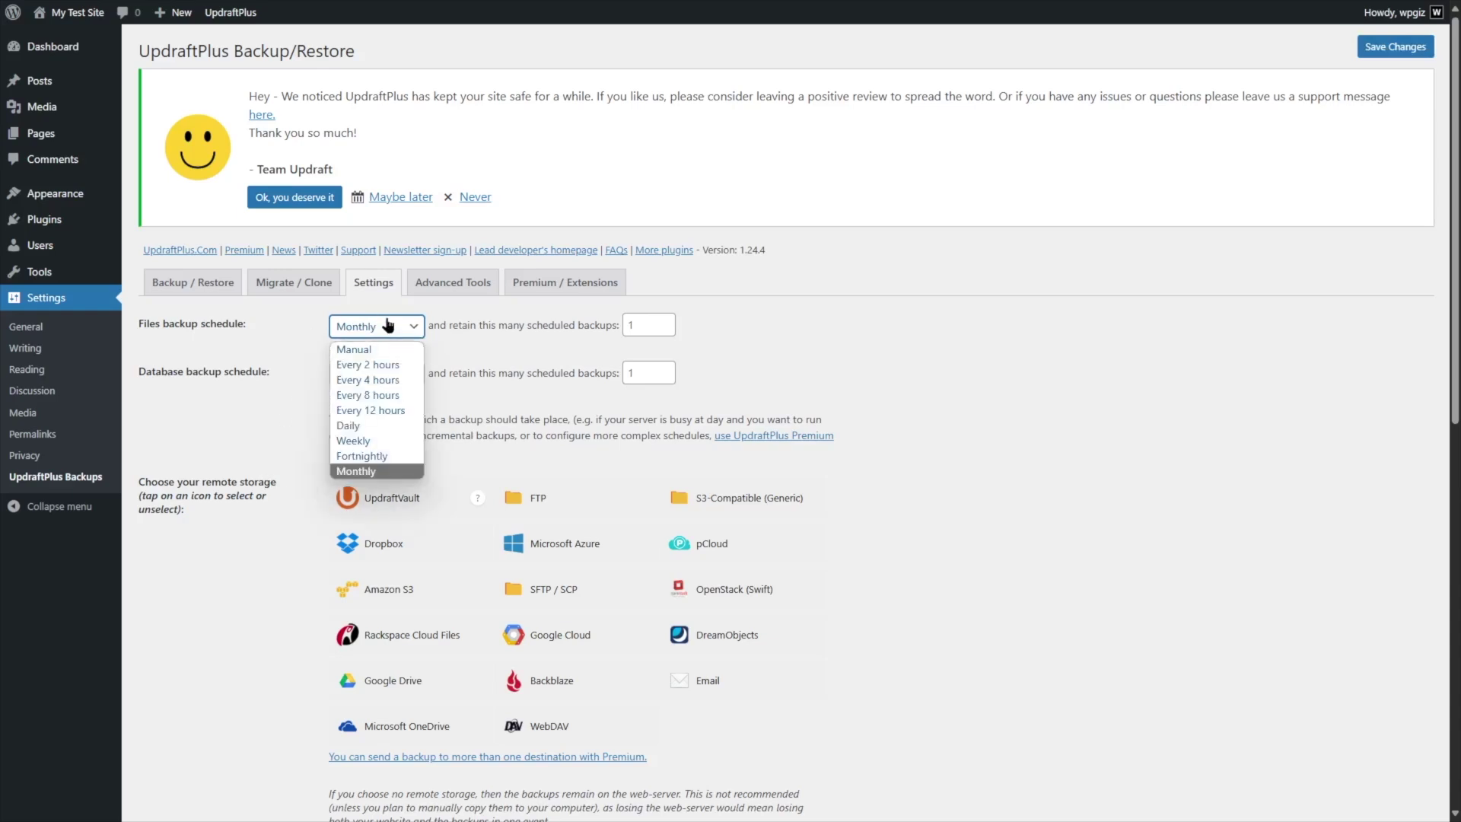
pyautogui.click(367, 425)
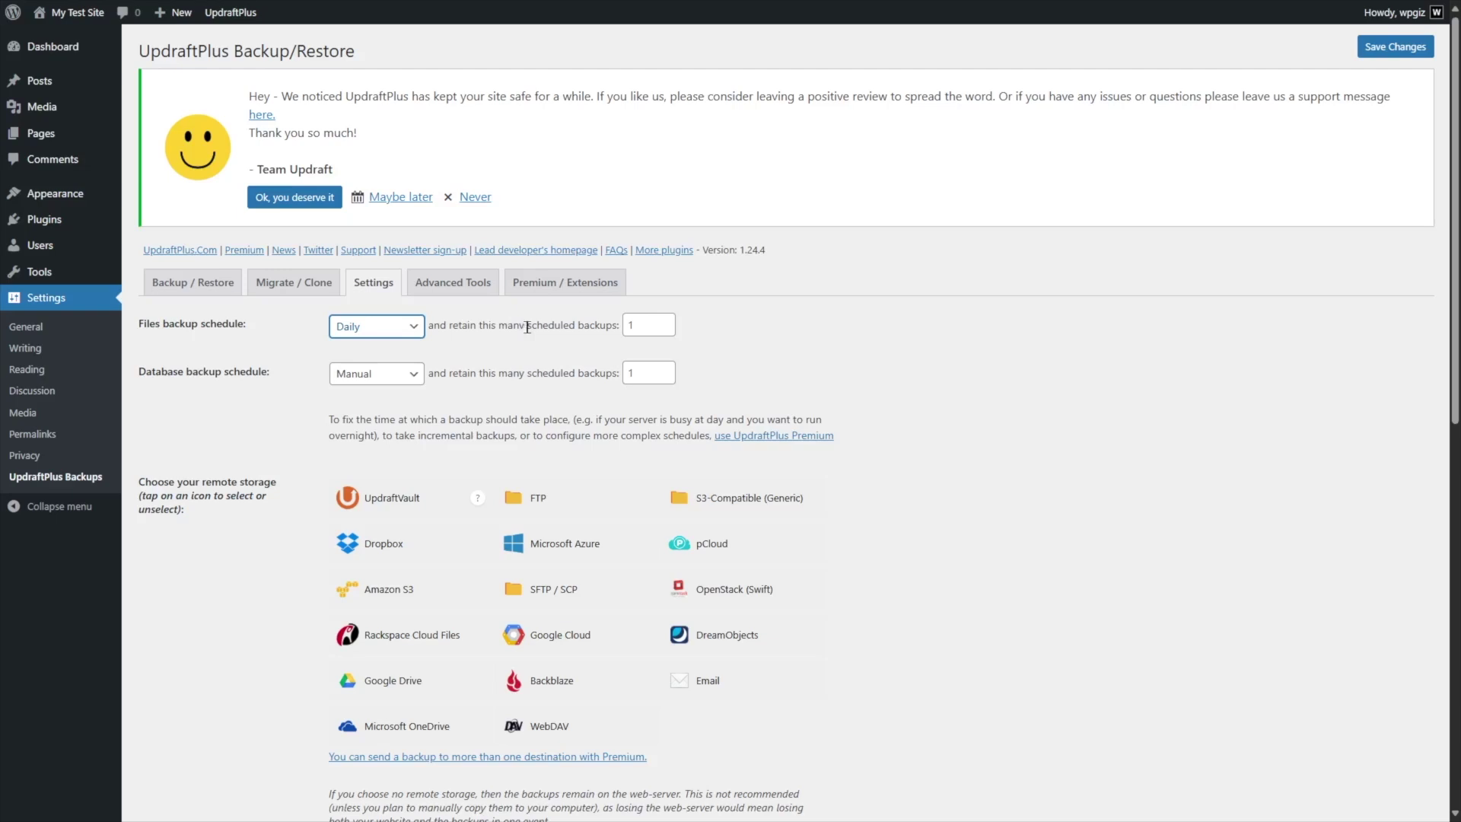
# Step: Set the number of scheduled files backups to retain to 2
pyautogui.click(651, 328)
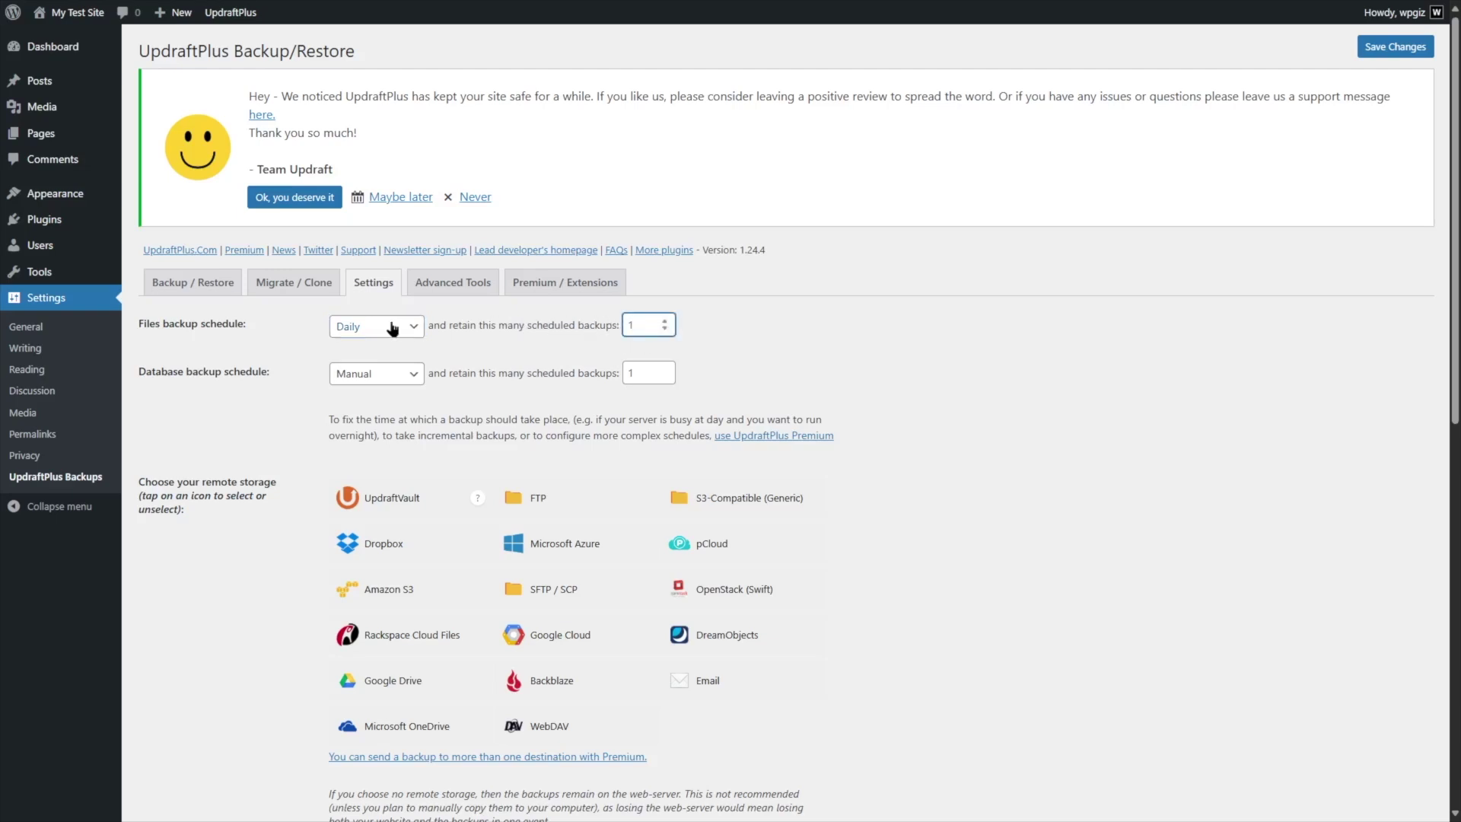
pyautogui.click(392, 328)
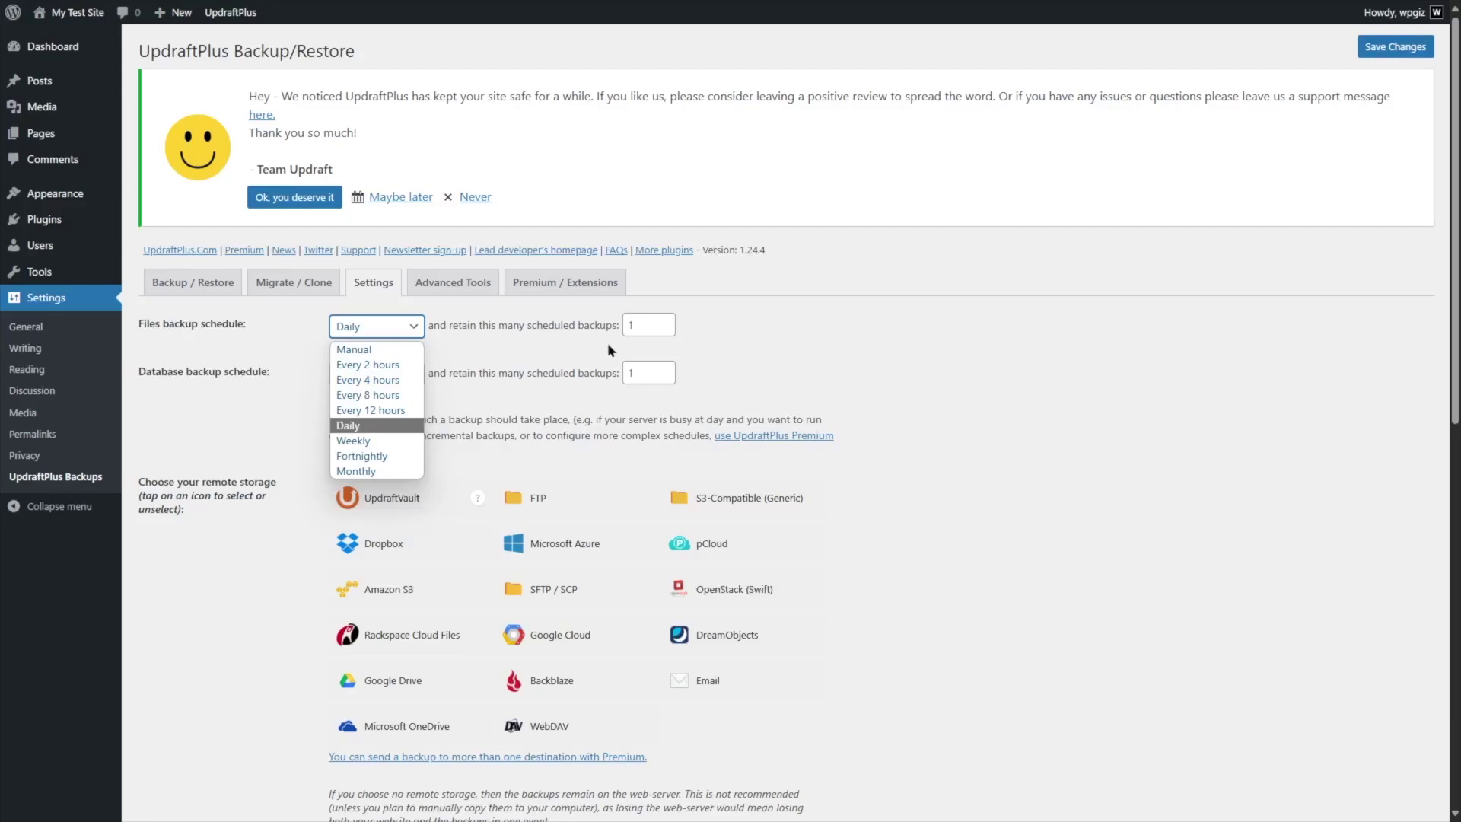
pyautogui.click(616, 323)
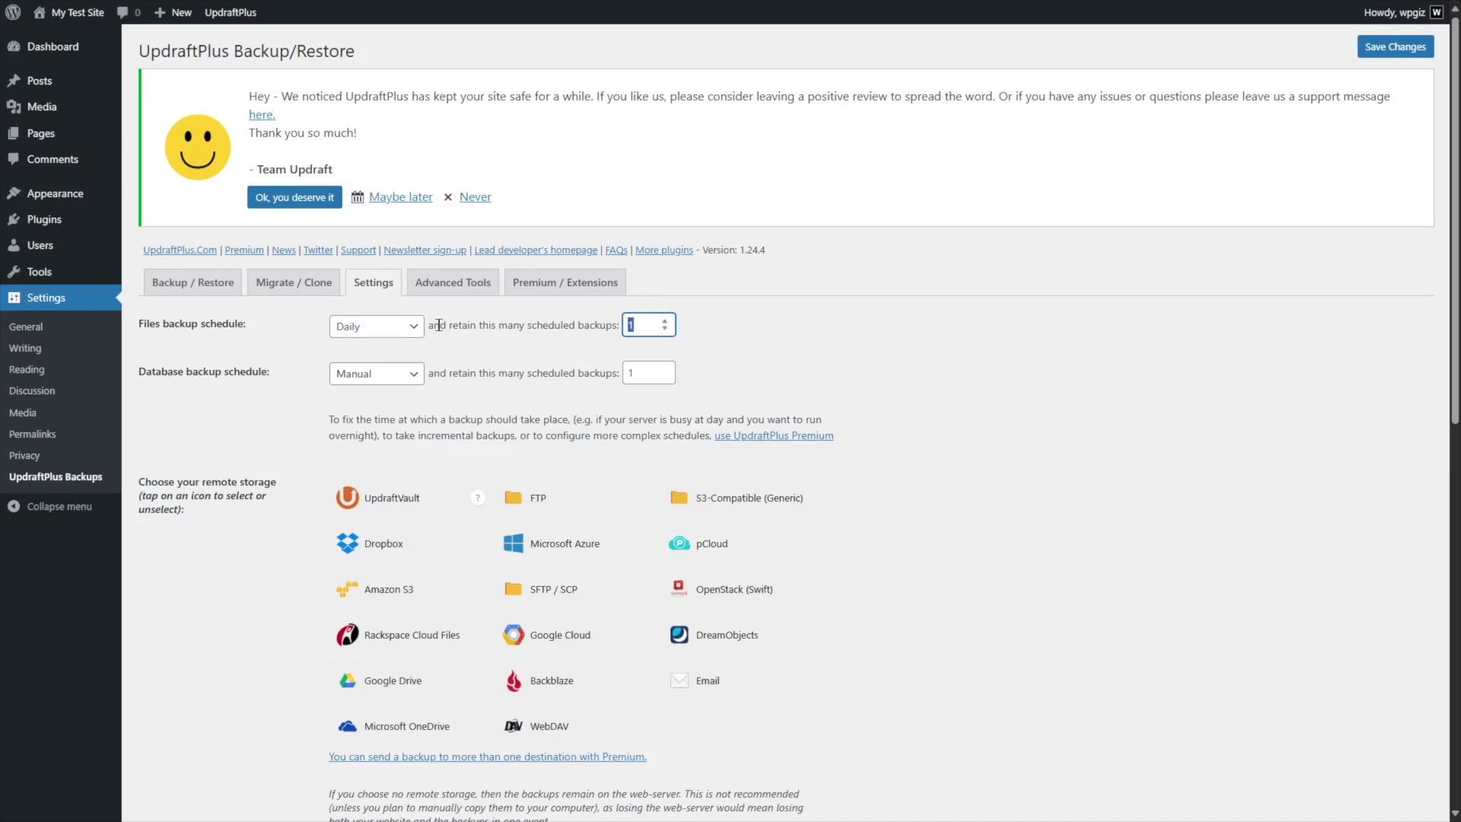
pyautogui.click(680, 320)
# Step: Set the database backup schedule to Daily and select its retained-backups value
pyautogui.click(401, 373)
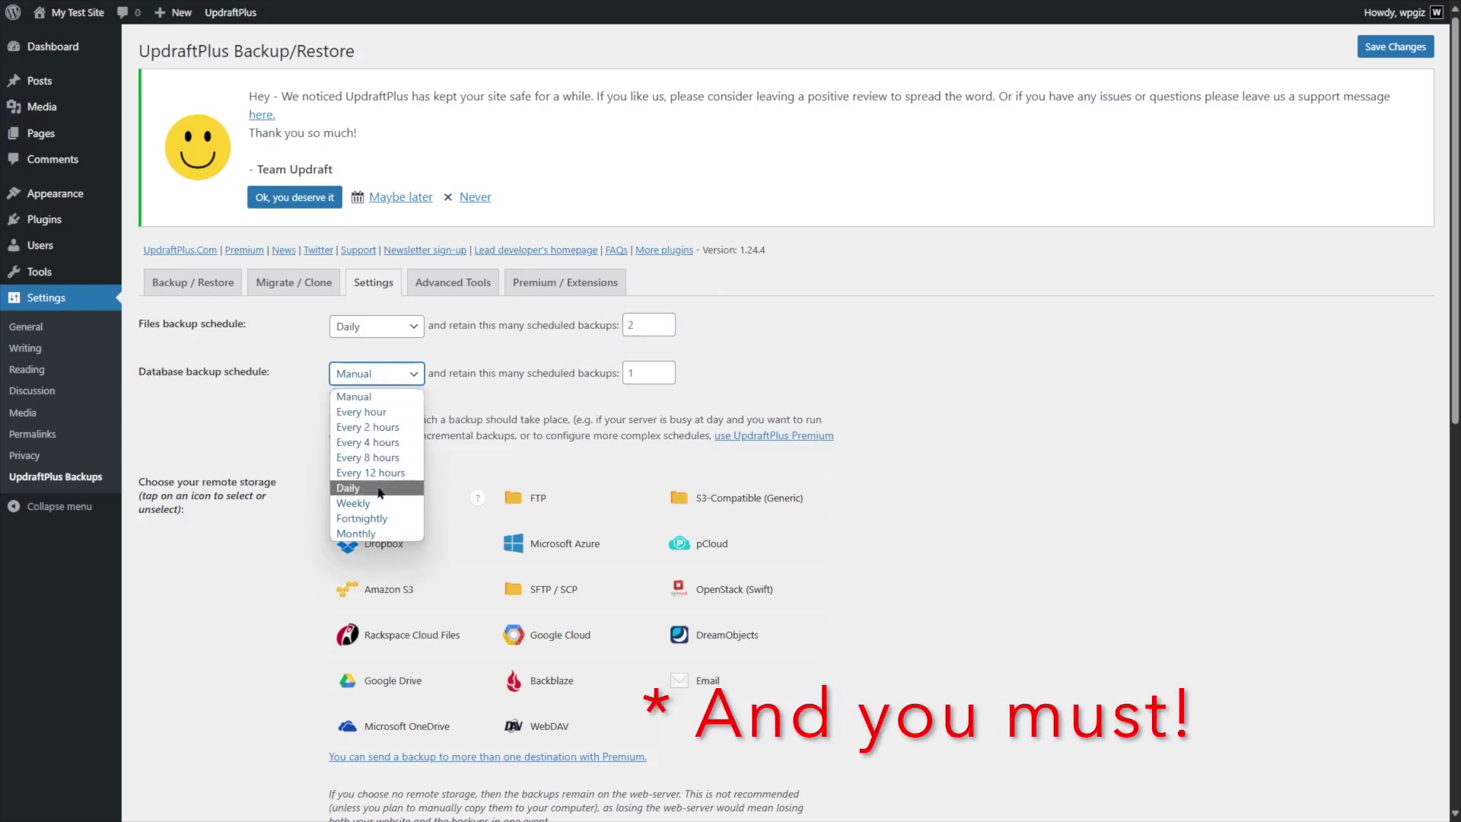
pyautogui.click(348, 488)
pyautogui.doubleClick(668, 374)
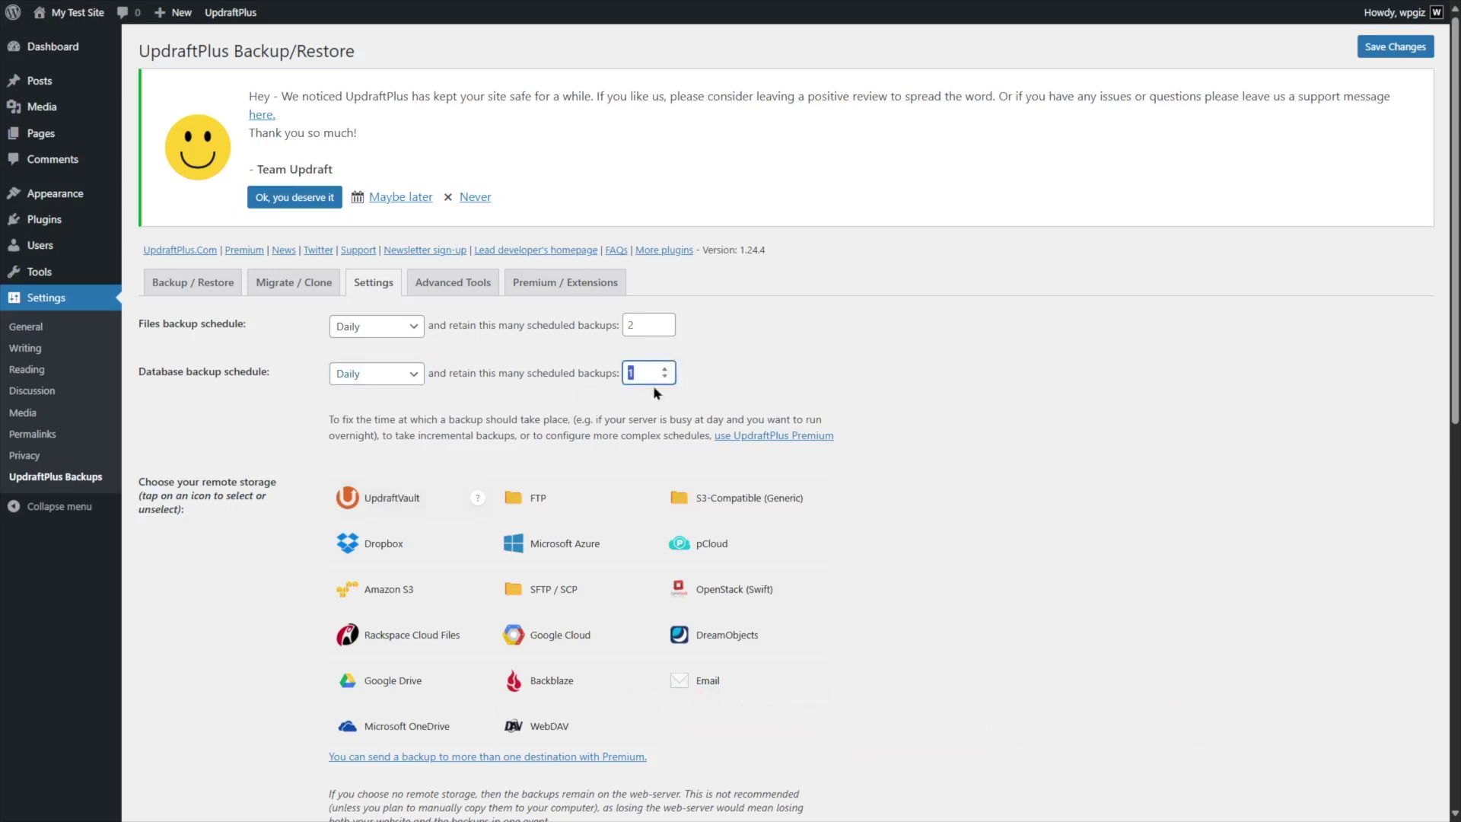
# Step: Include Plugins, Themes and Uploads in the files backup
pyautogui.scroll(-2, 335, 355)
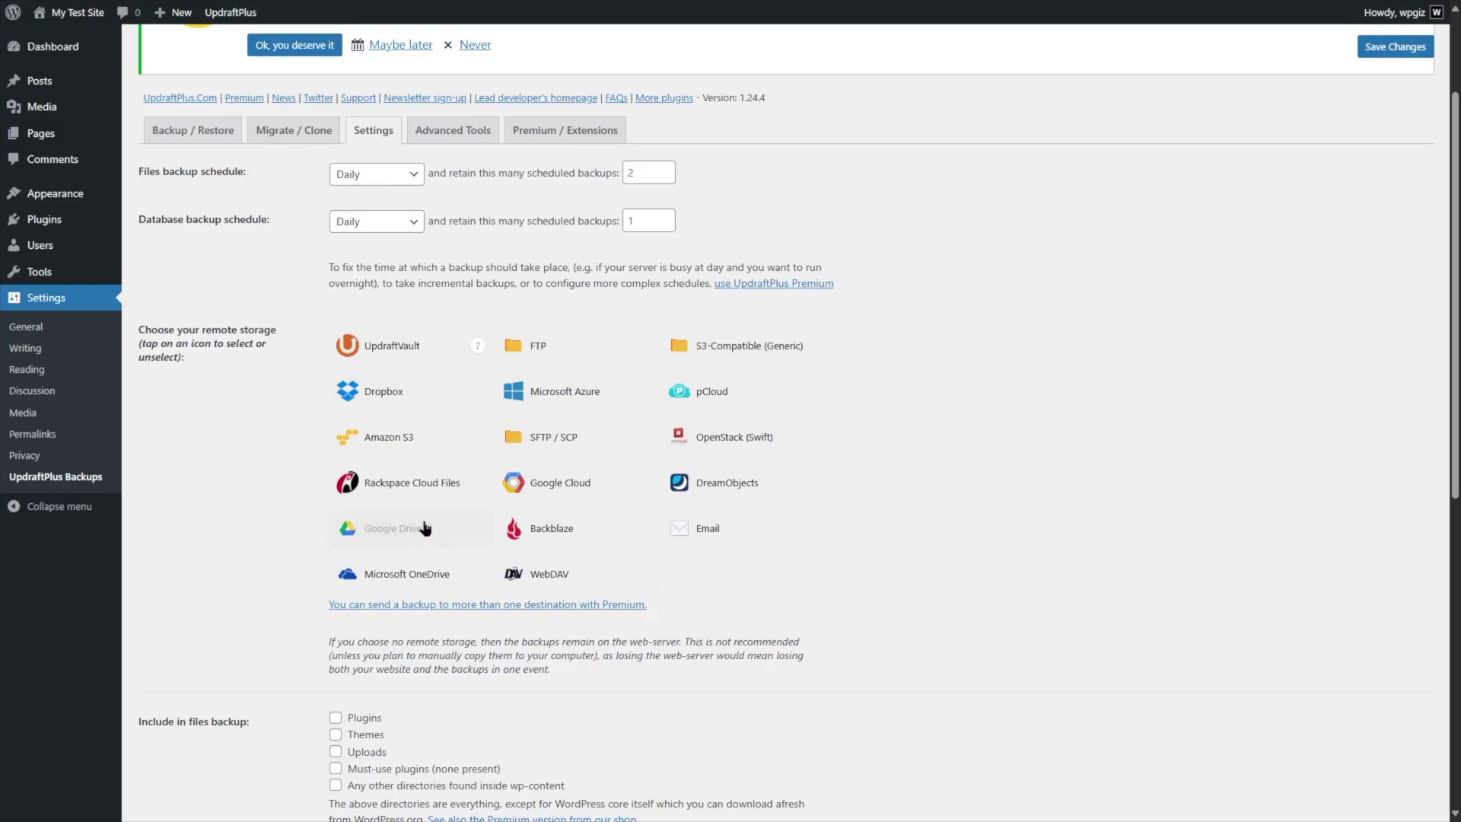
pyautogui.scroll(-5, 424, 528)
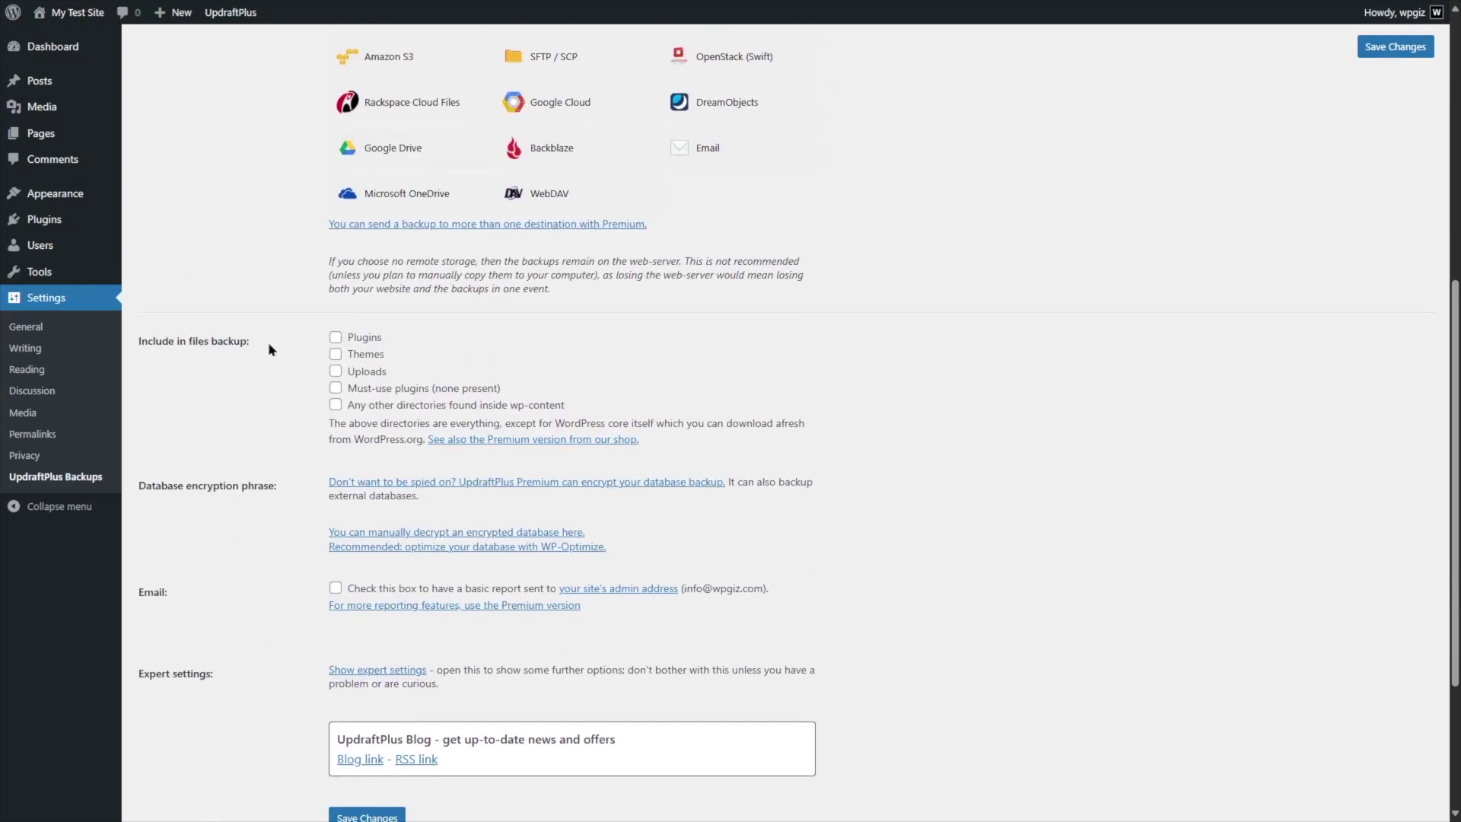
pyautogui.click(336, 338)
pyautogui.click(335, 355)
pyautogui.click(336, 371)
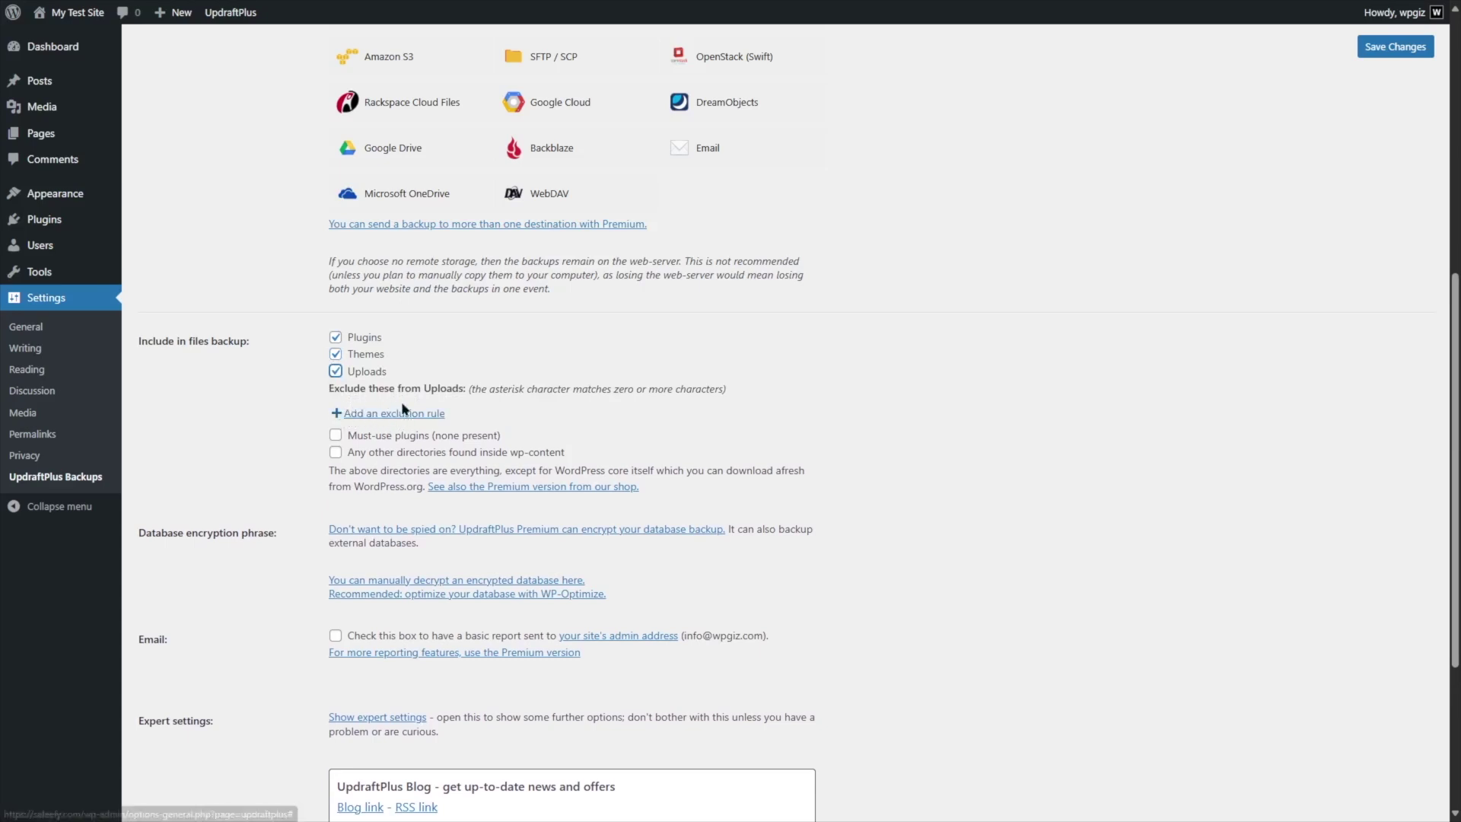
# Step: Open the exclusion rule options for Uploads and browse the files and directories that can be excluded
pyautogui.click(362, 417)
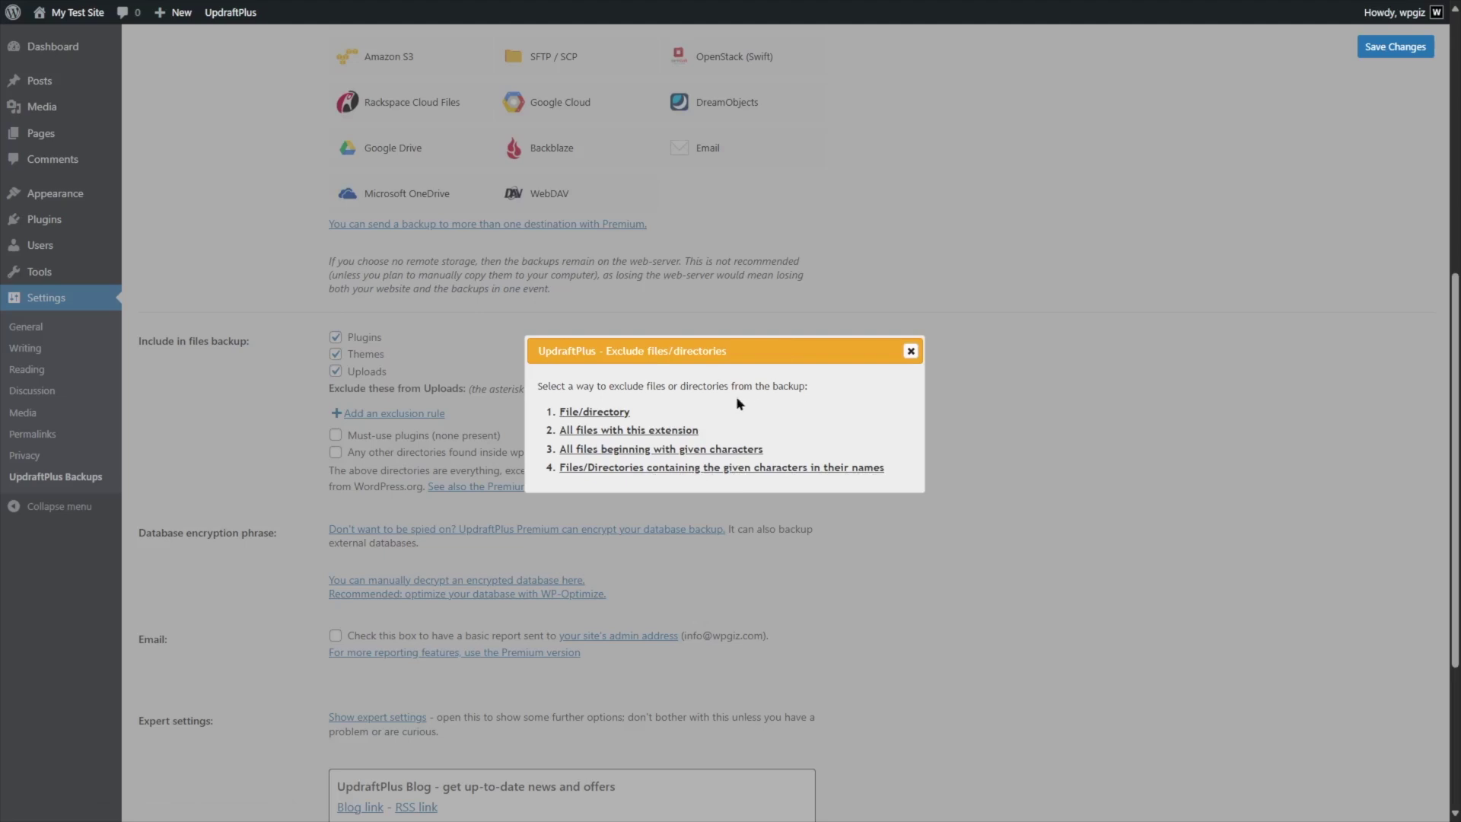
pyautogui.click(615, 413)
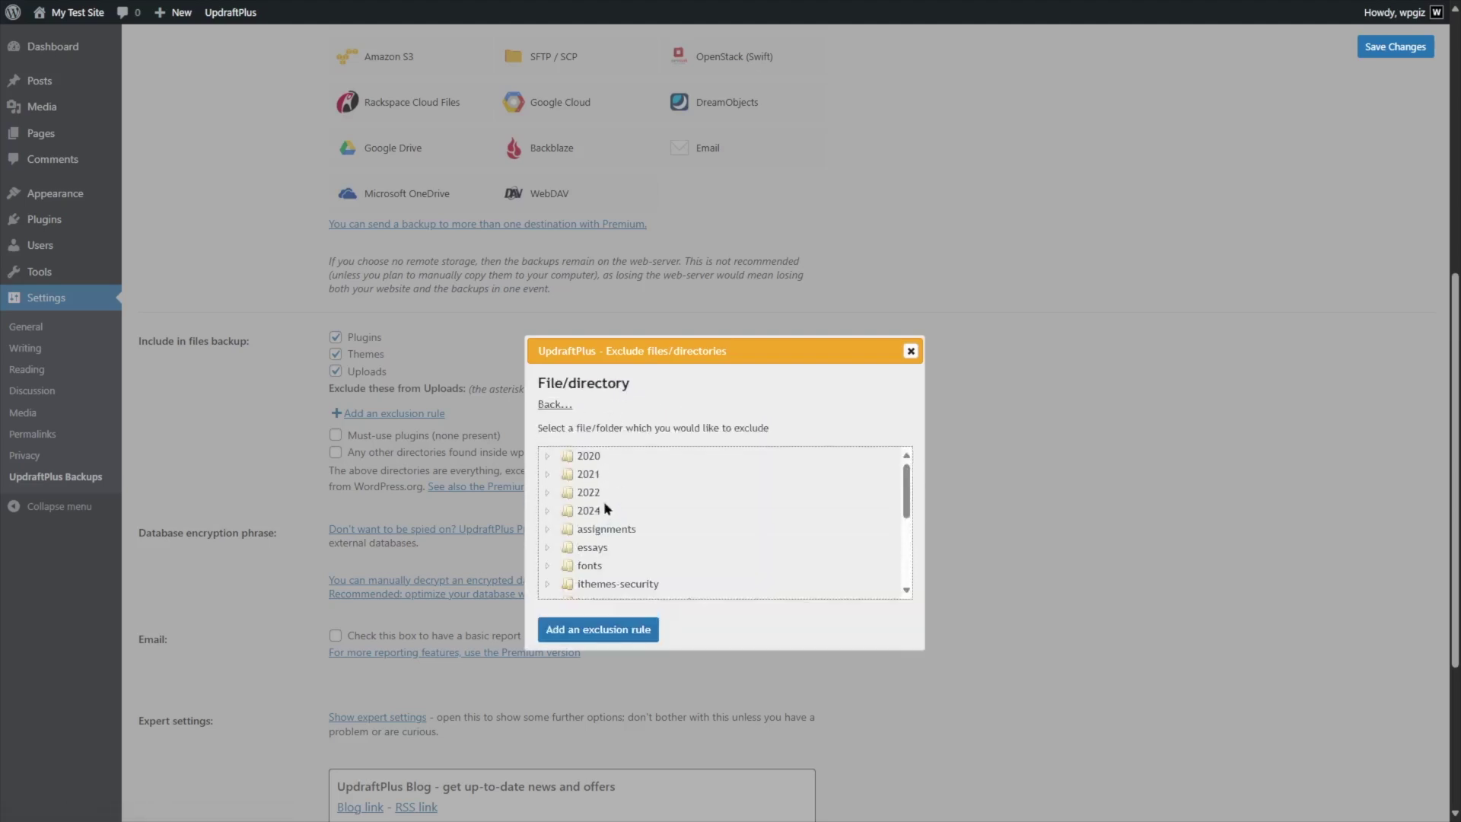
pyautogui.scroll(-5, 569, 531)
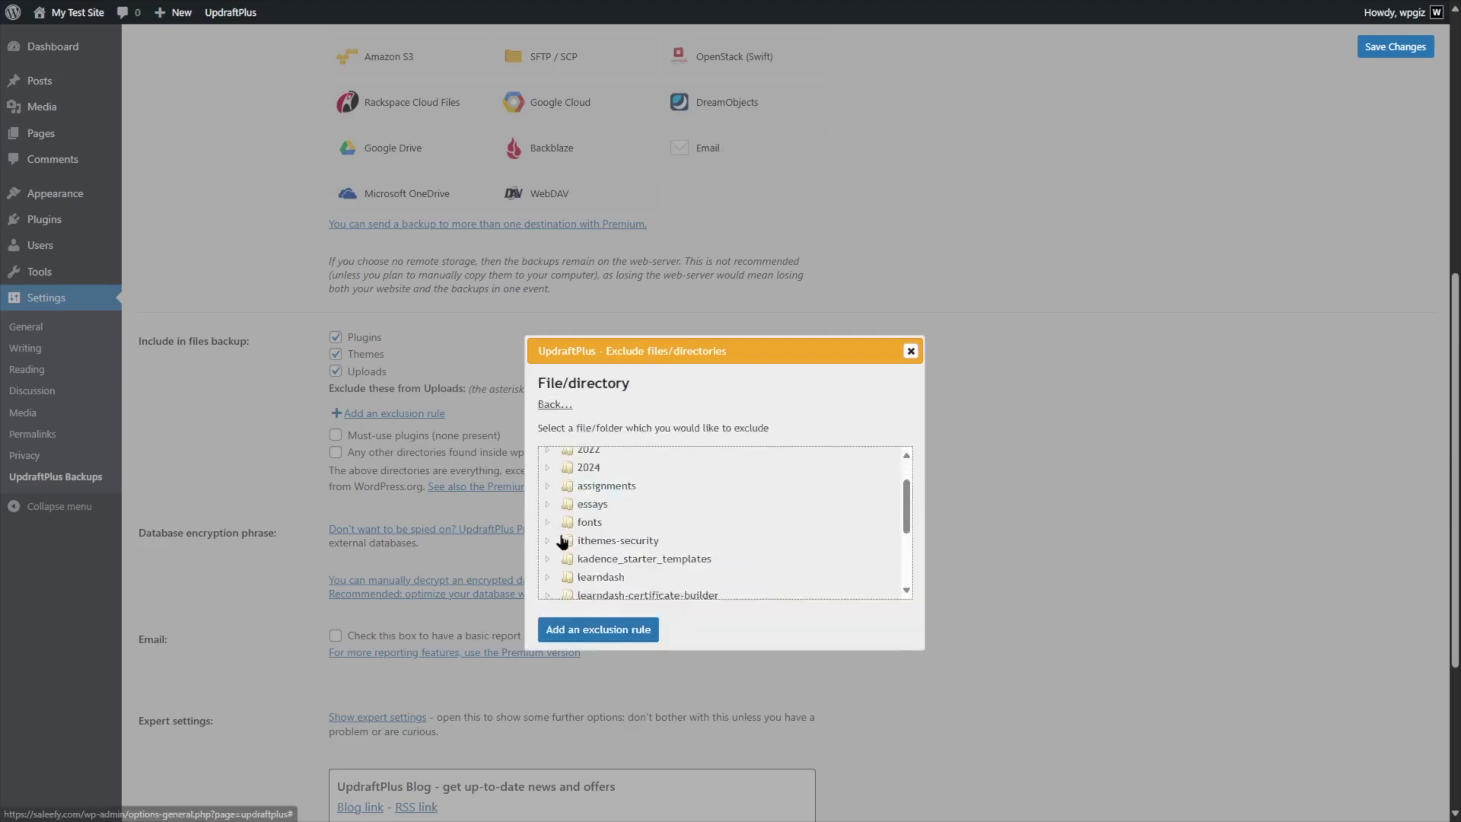
pyautogui.scroll(5, 568, 528)
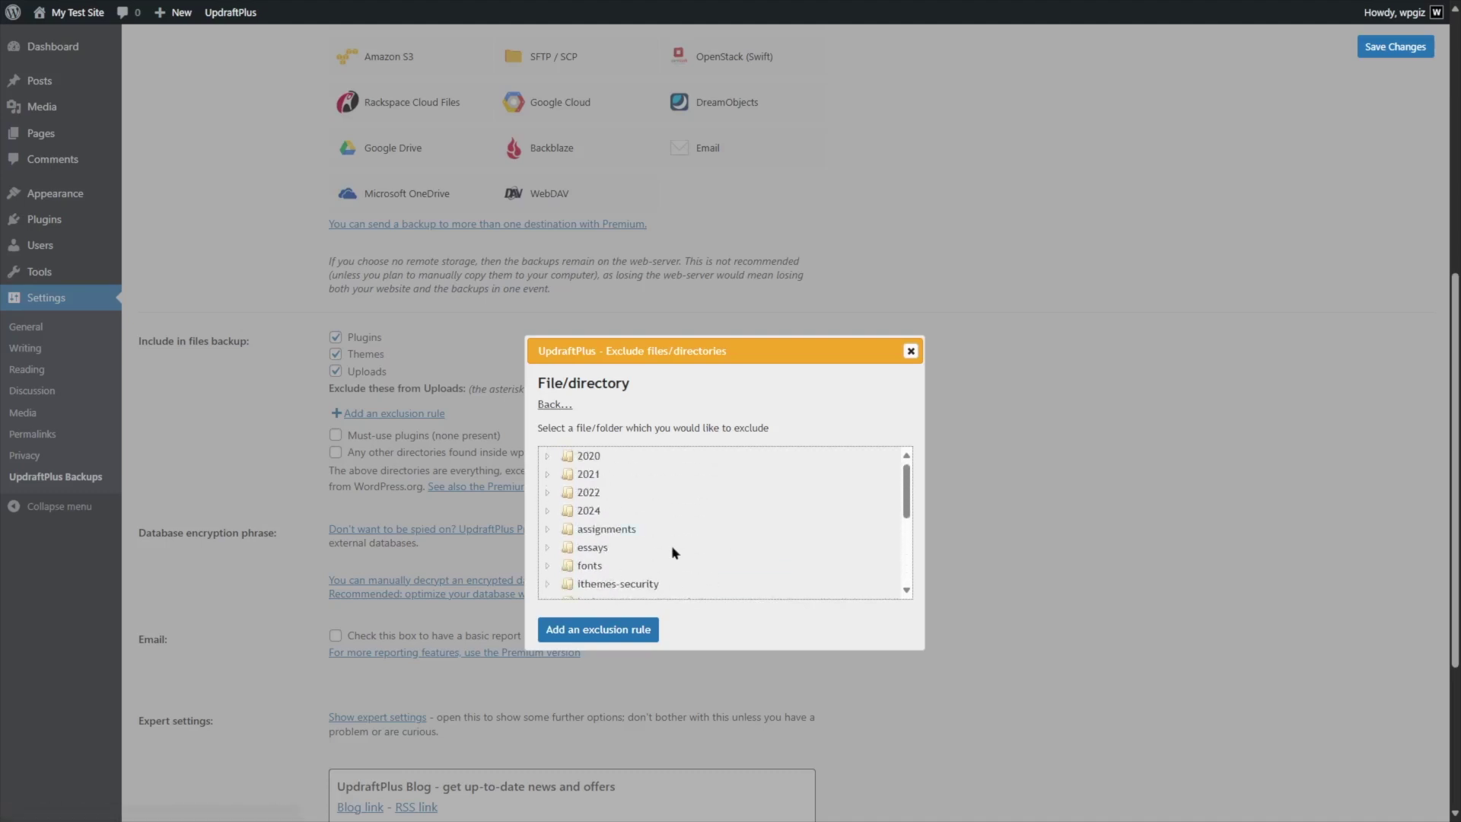
pyautogui.click(553, 404)
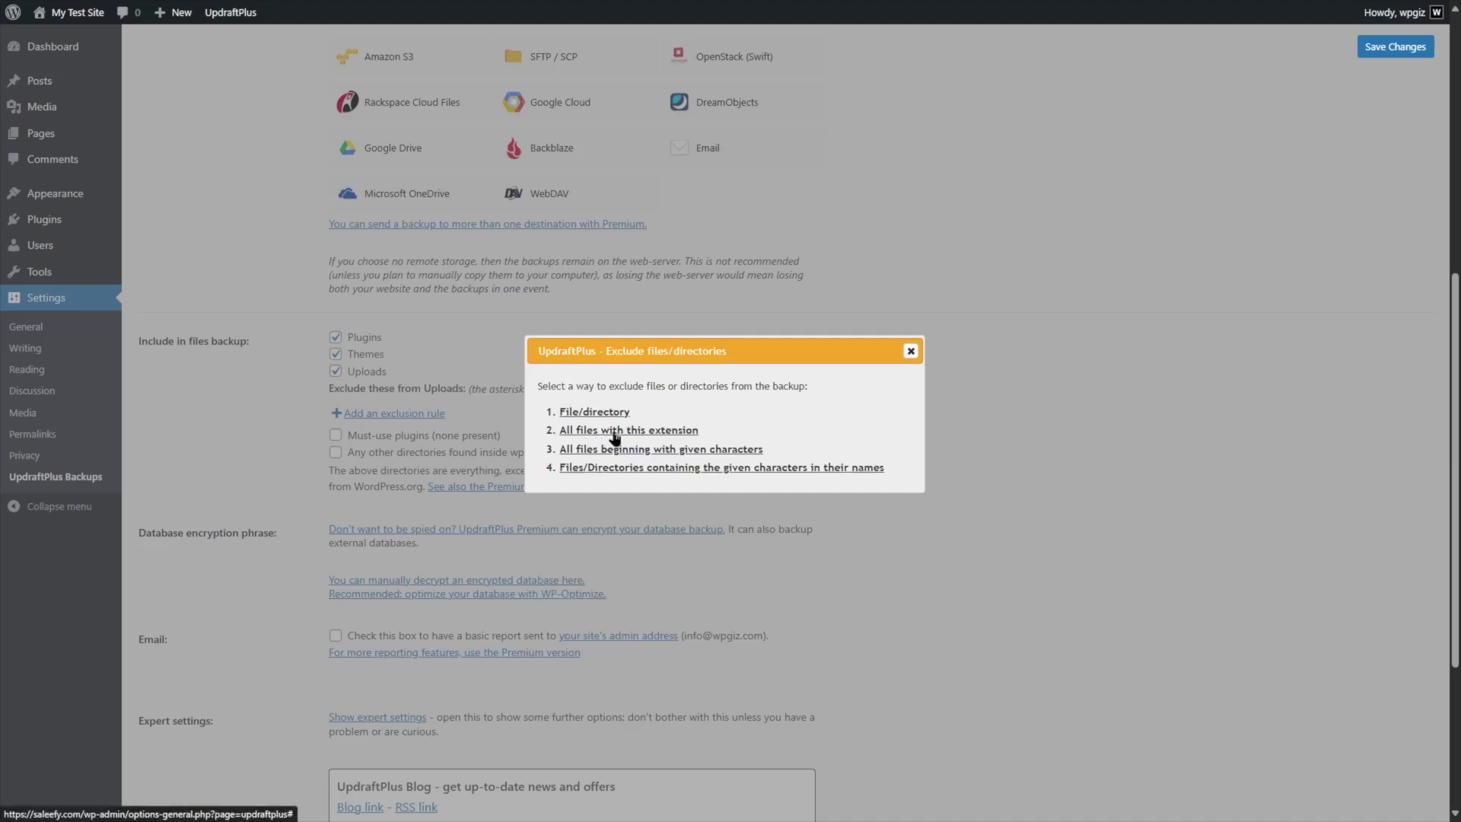
# Step: Try to exclude all files with the mp3 extension from the Uploads backup
pyautogui.click(653, 432)
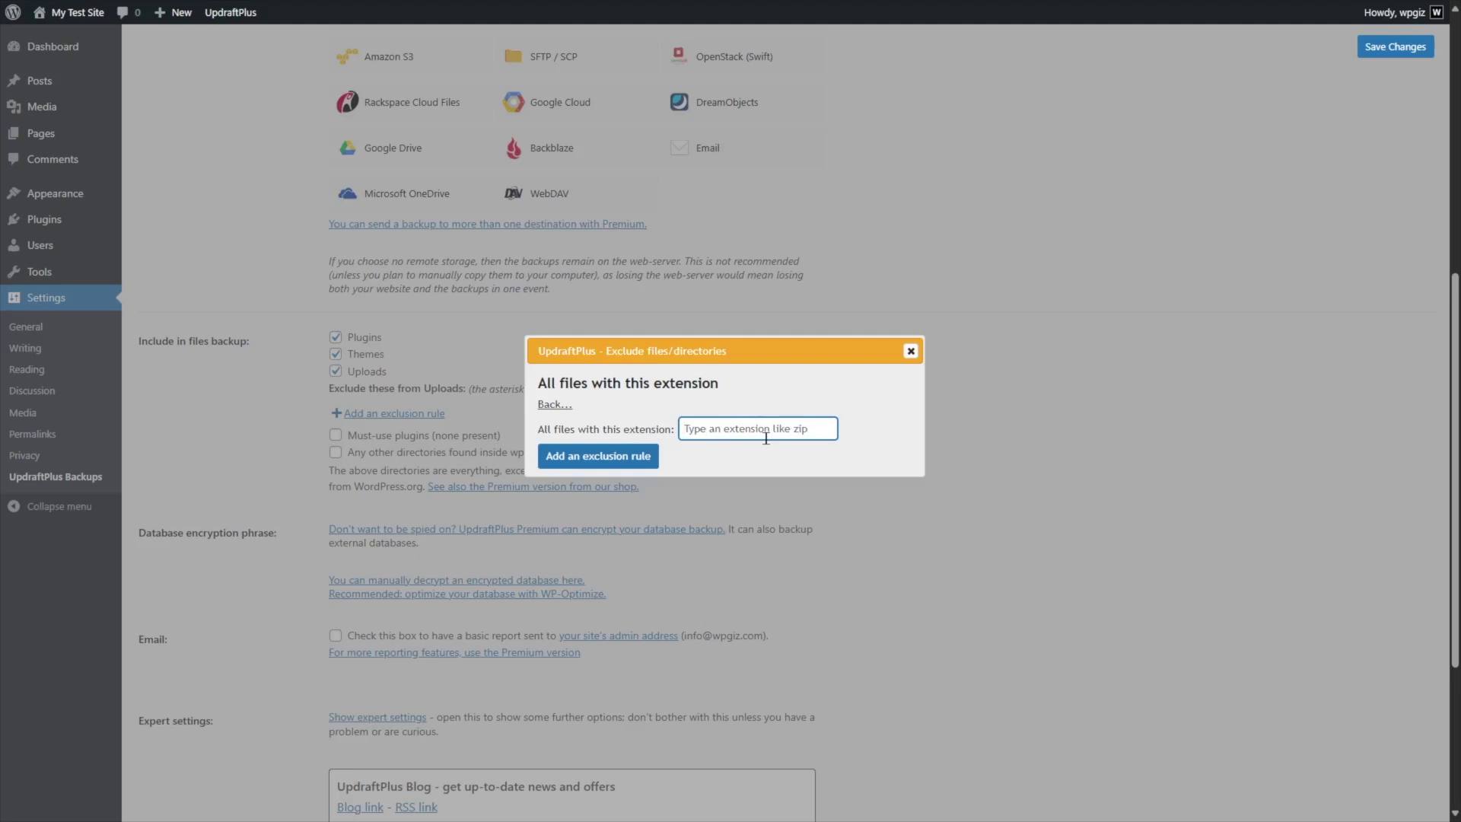
pyautogui.write('mp3')
pyautogui.press('Return')
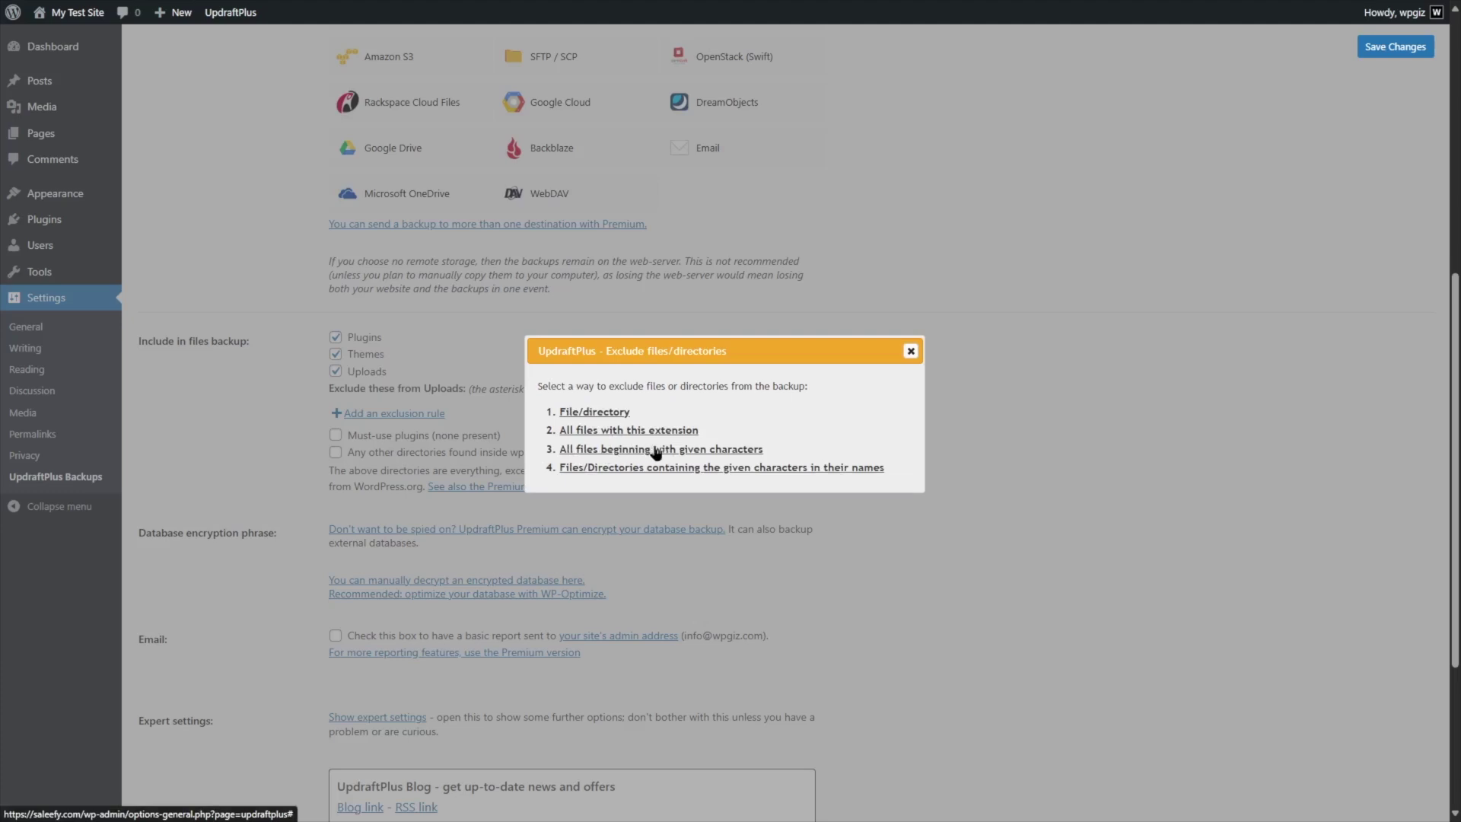
# Step: Look at the option for excluding files beginning with given characters, and close the exclusion dialog
pyautogui.click(730, 451)
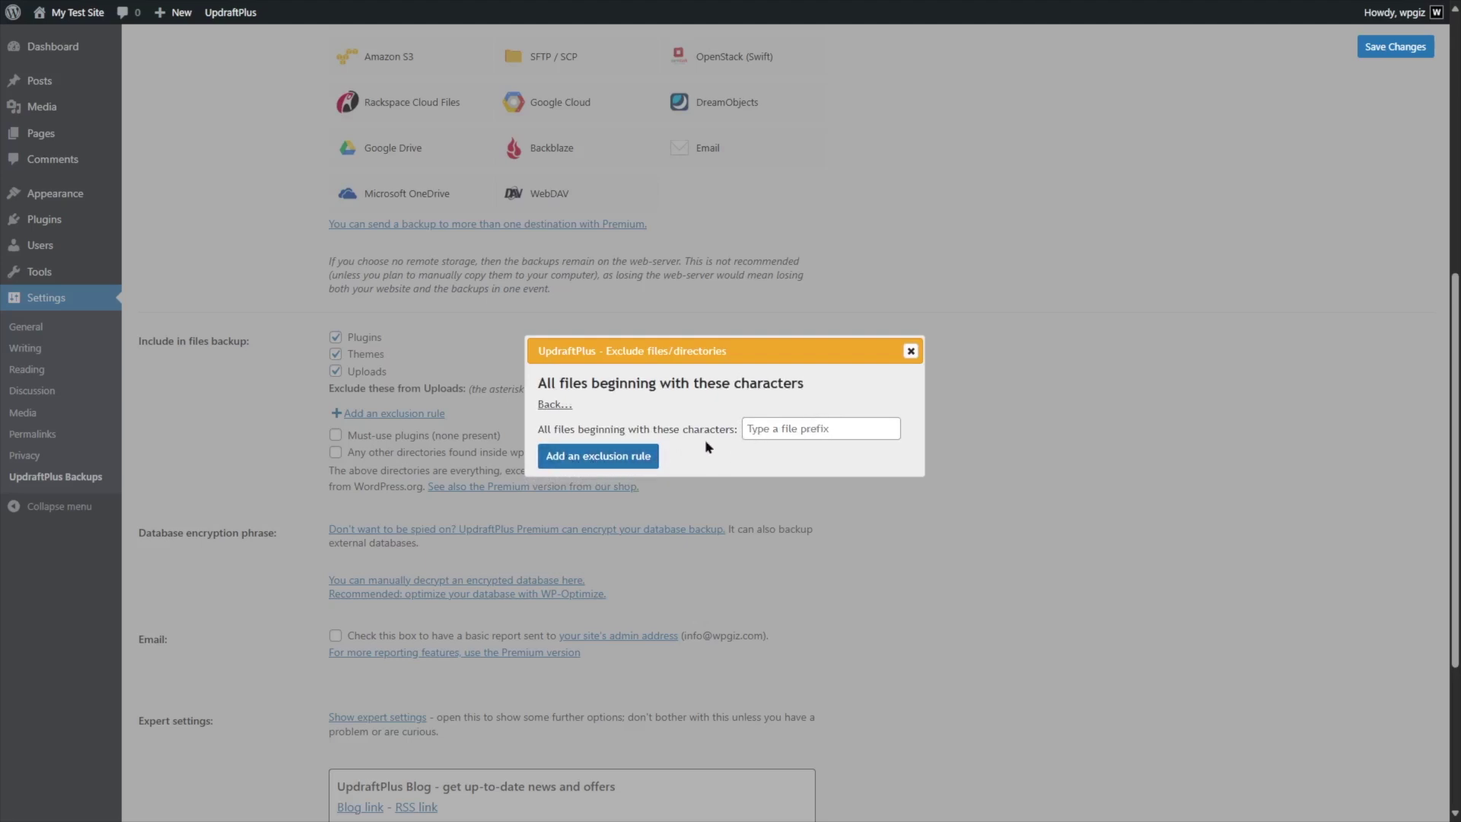
pyautogui.click(551, 405)
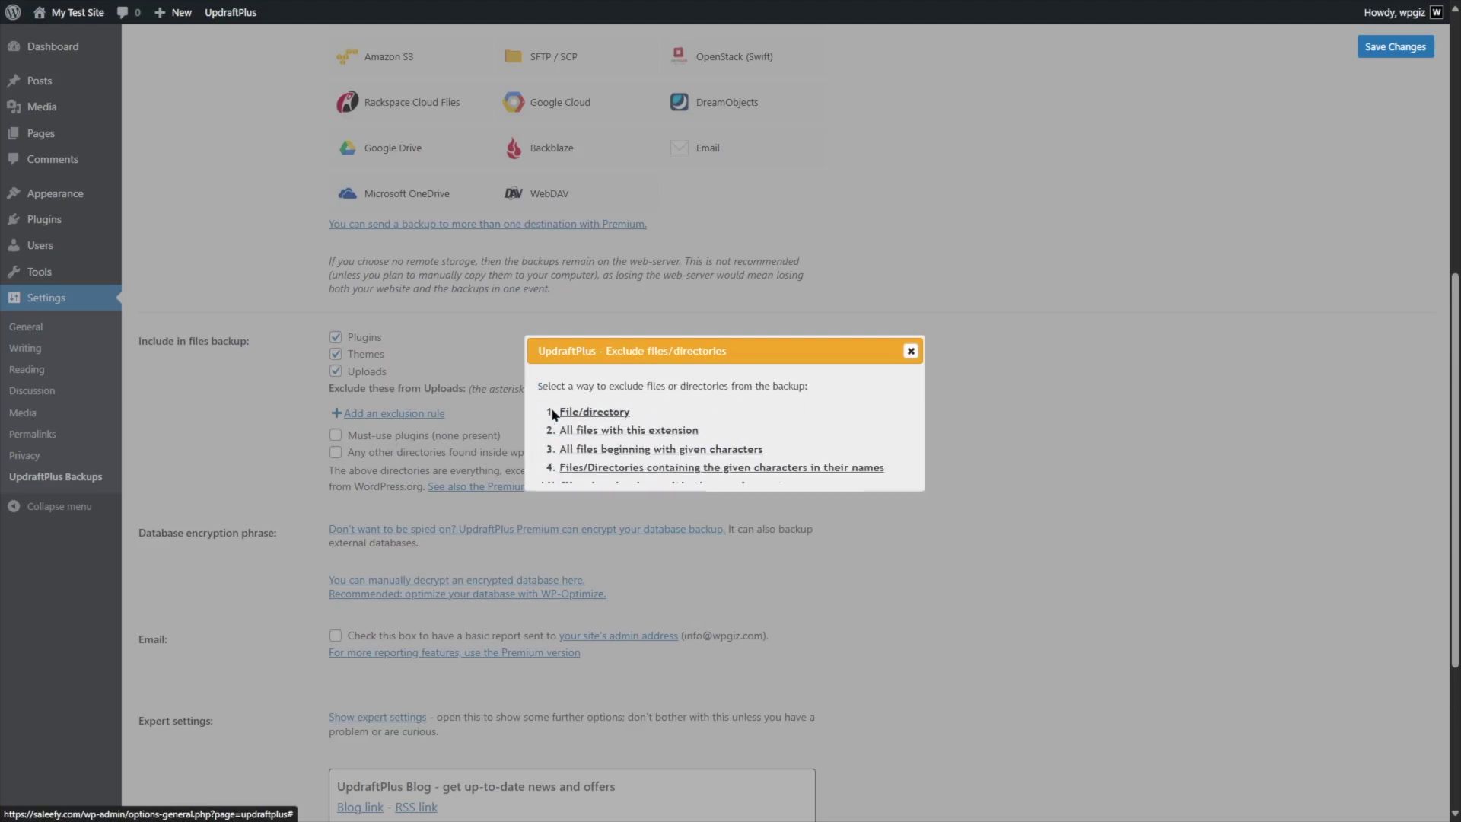
pyautogui.click(910, 351)
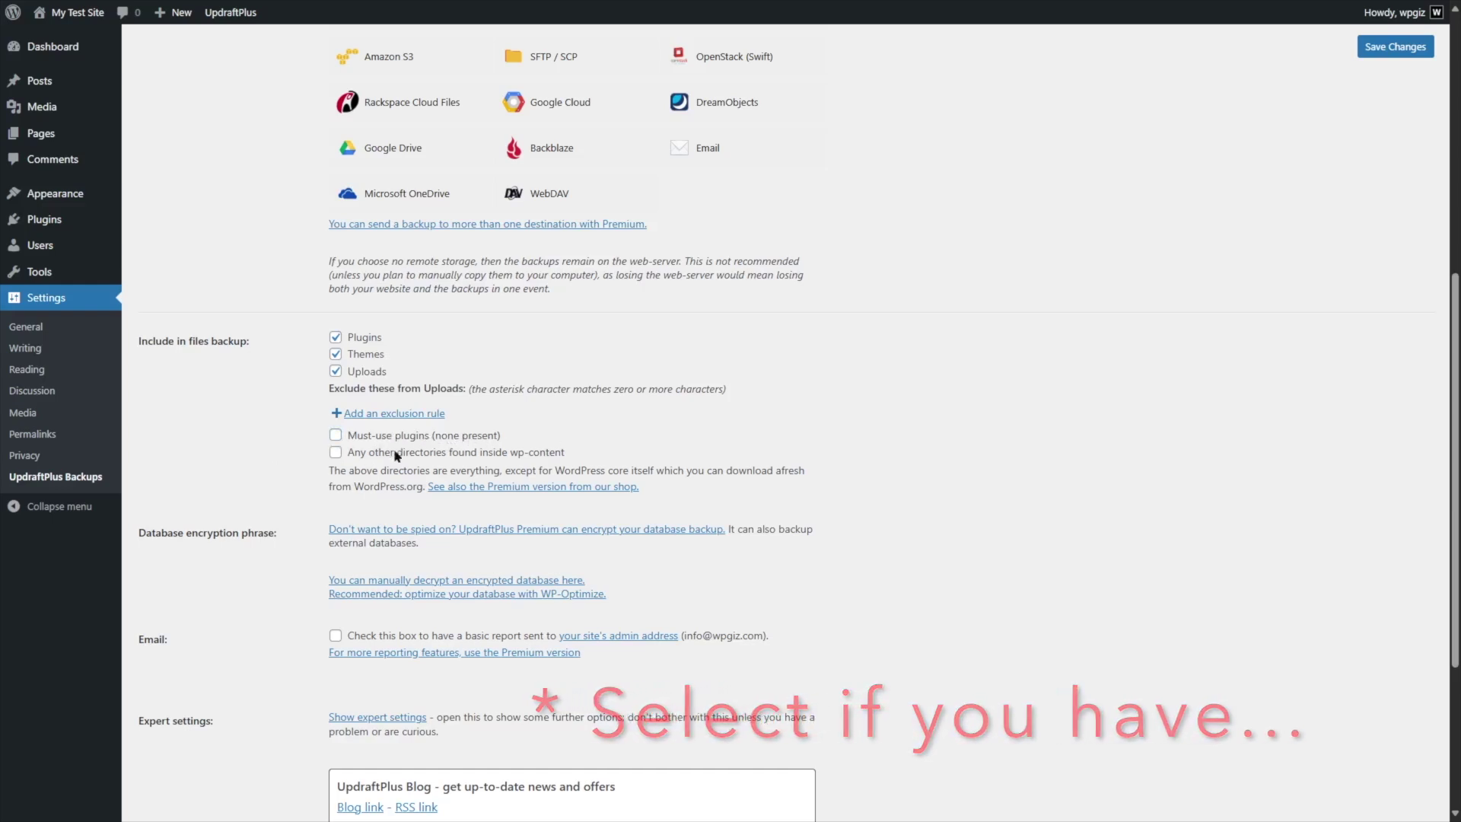
# Step: Include any other directories found inside wp-content in the files backup, and check the exclusion rule options for Others
pyautogui.moveTo(555, 455)
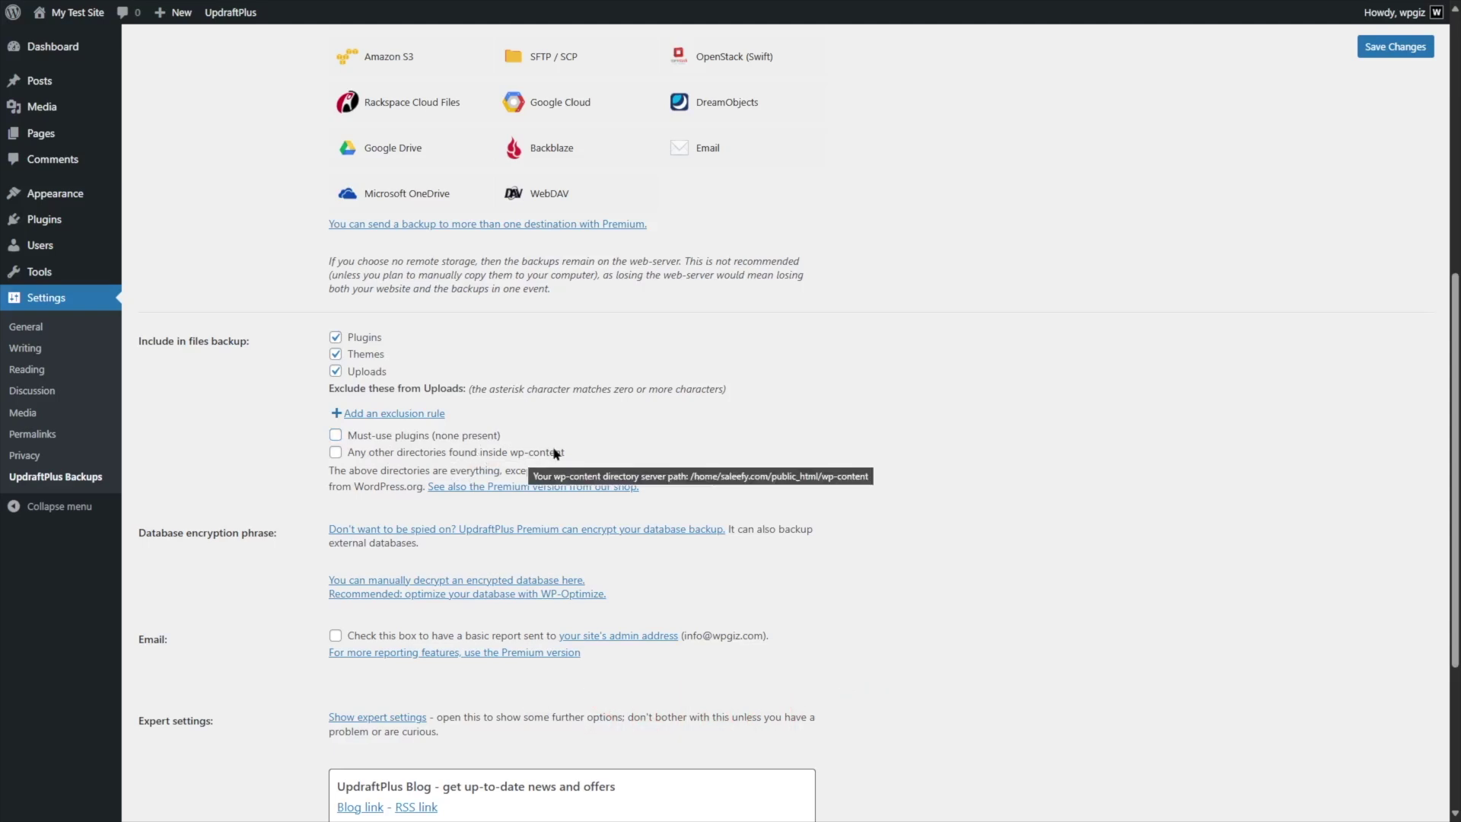
pyautogui.click(367, 454)
pyautogui.click(388, 494)
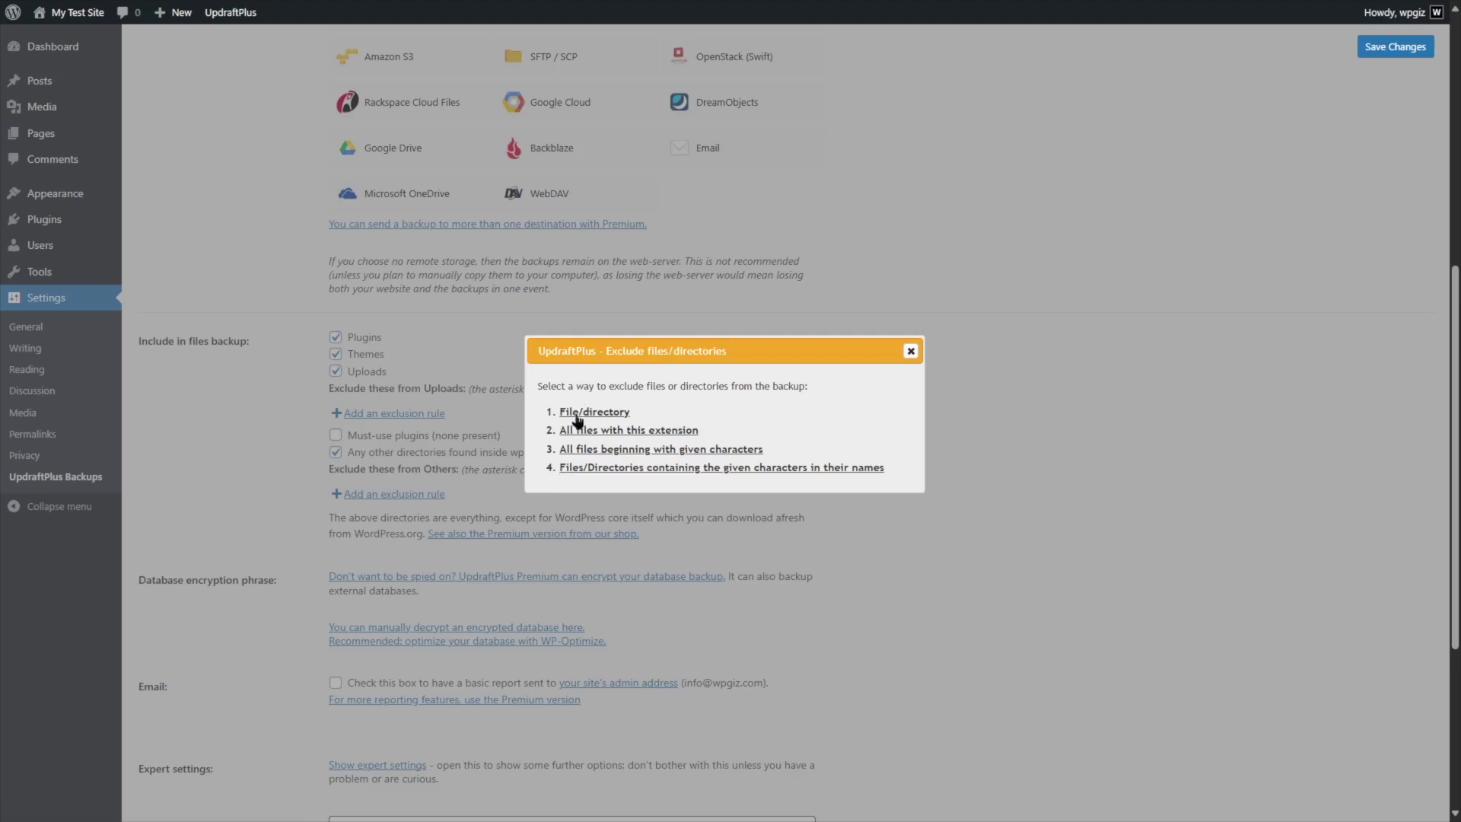
pyautogui.click(910, 351)
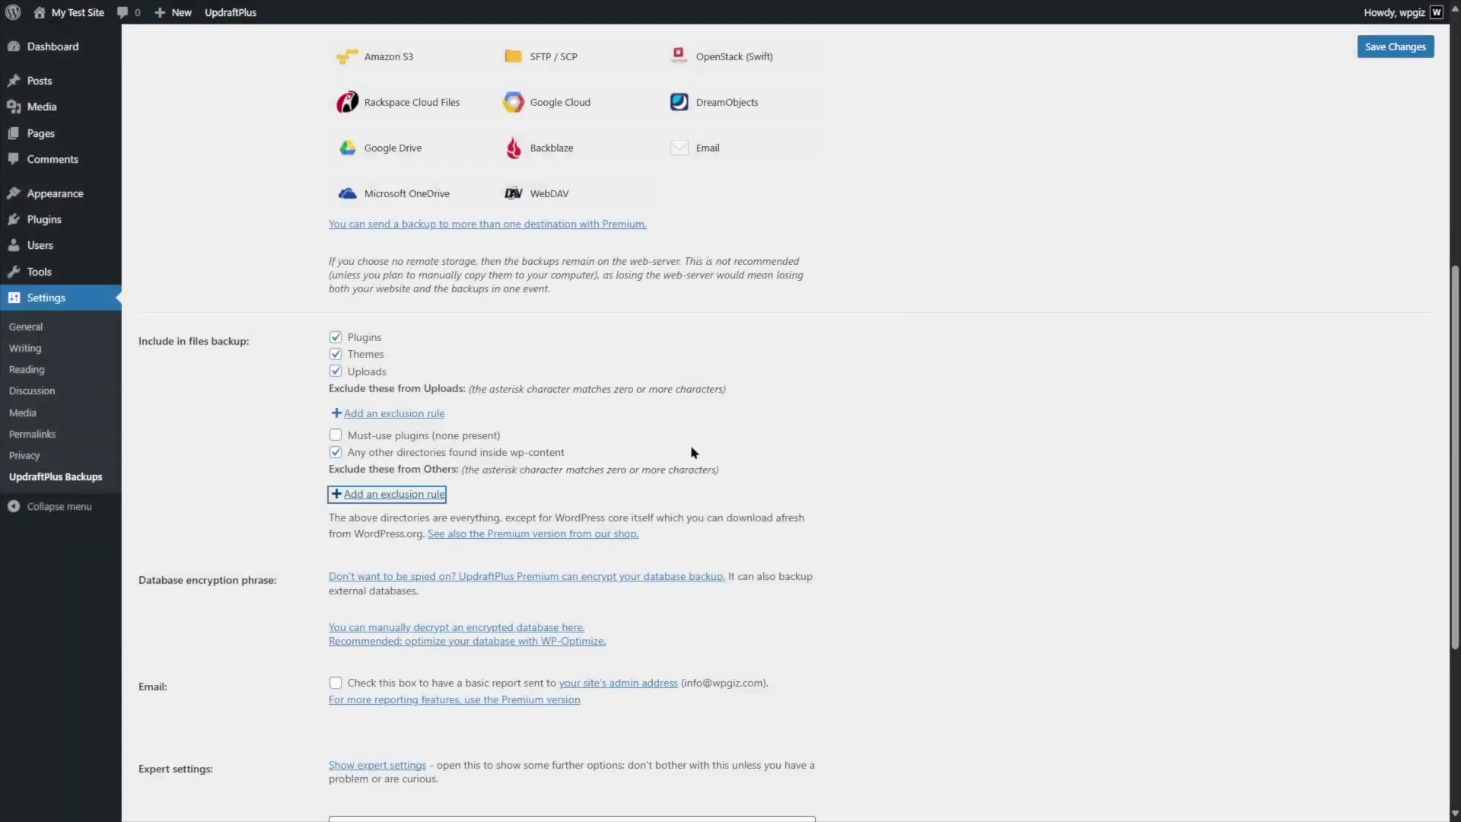
# Step: Choose Google Drive as the remote storage for the backups and save the settings
pyautogui.scroll(-3, 897, 487)
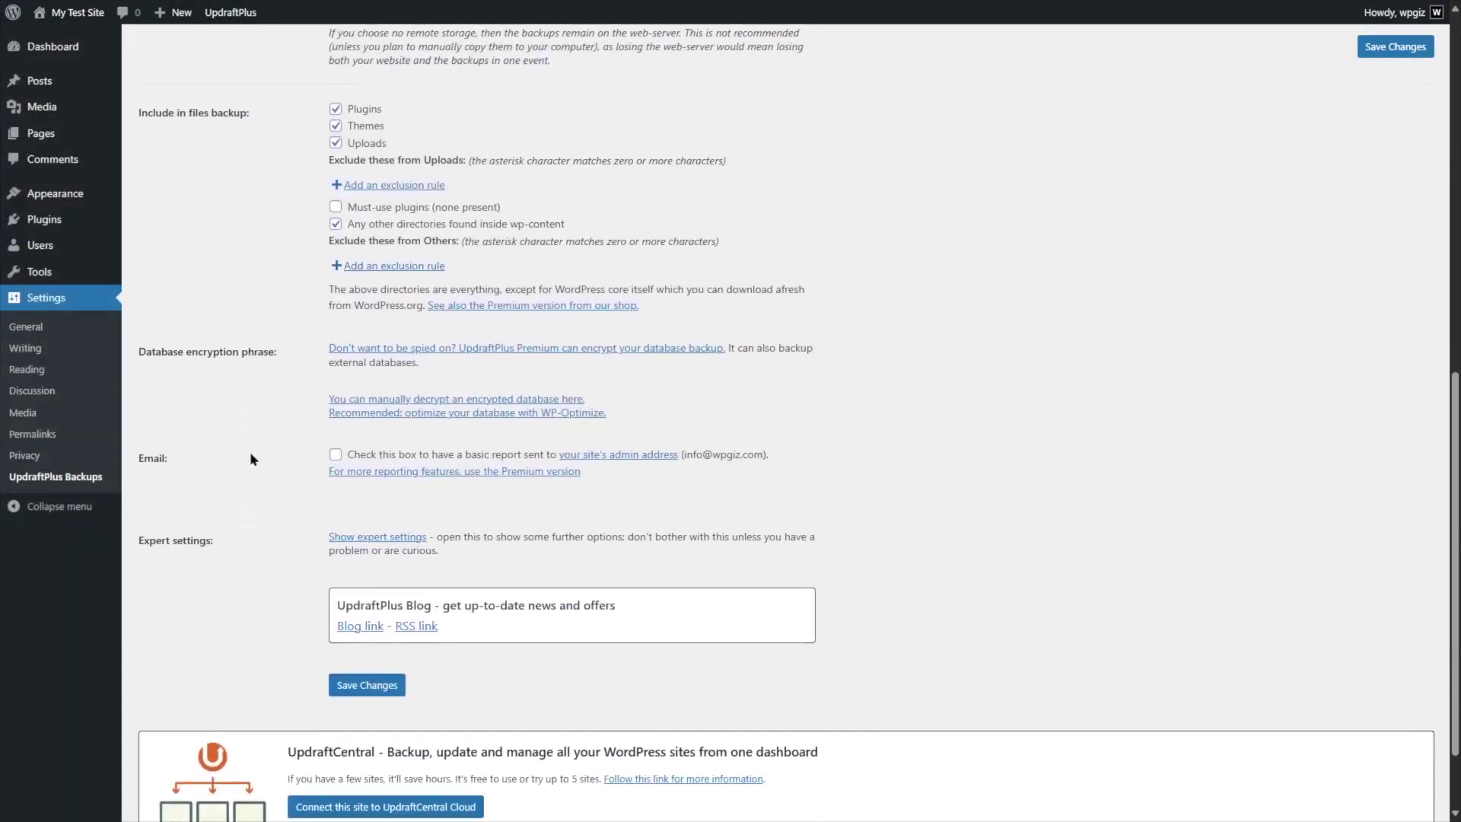
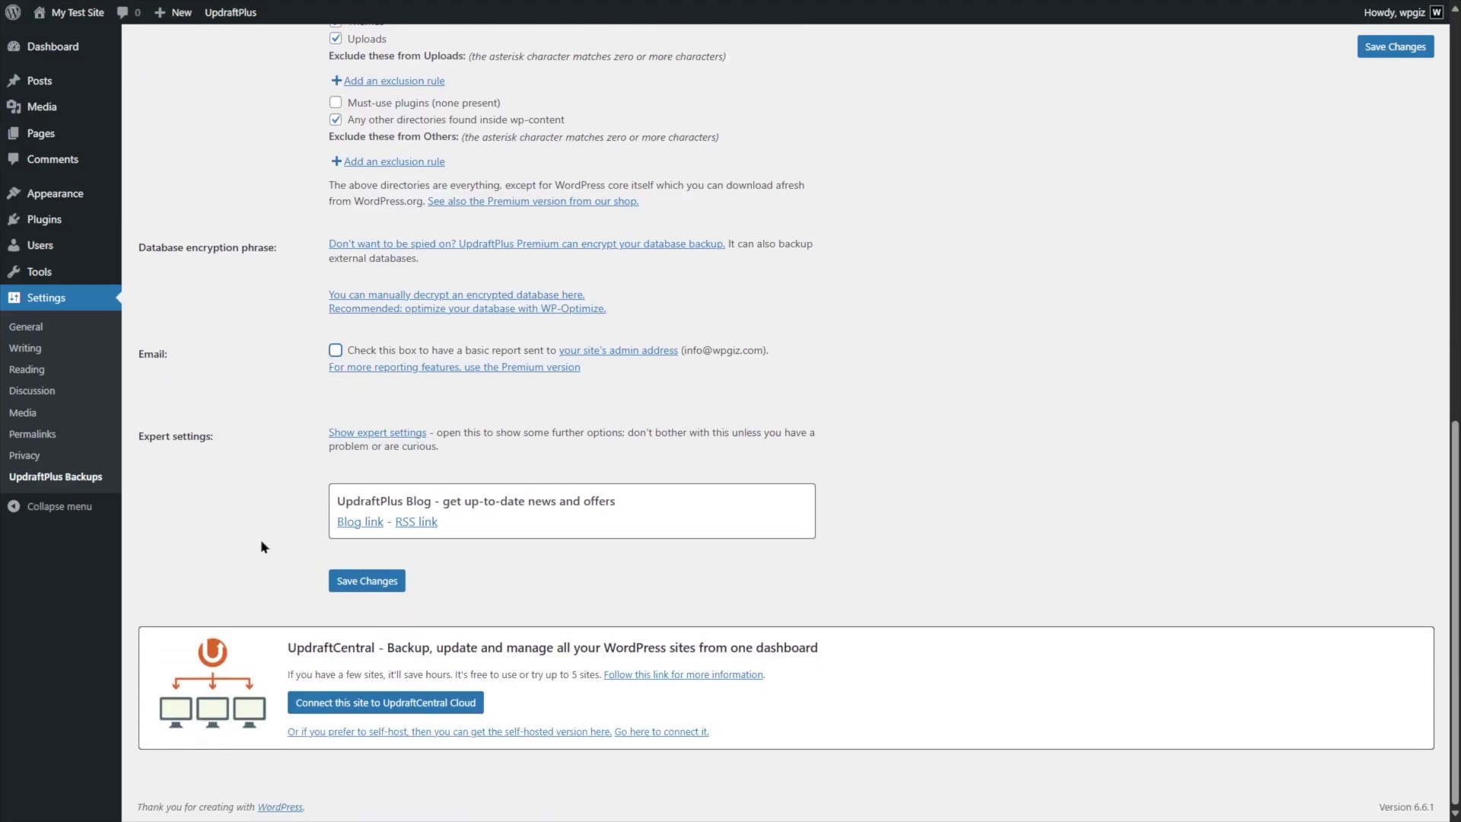
pyautogui.scroll(-5, 567, 685)
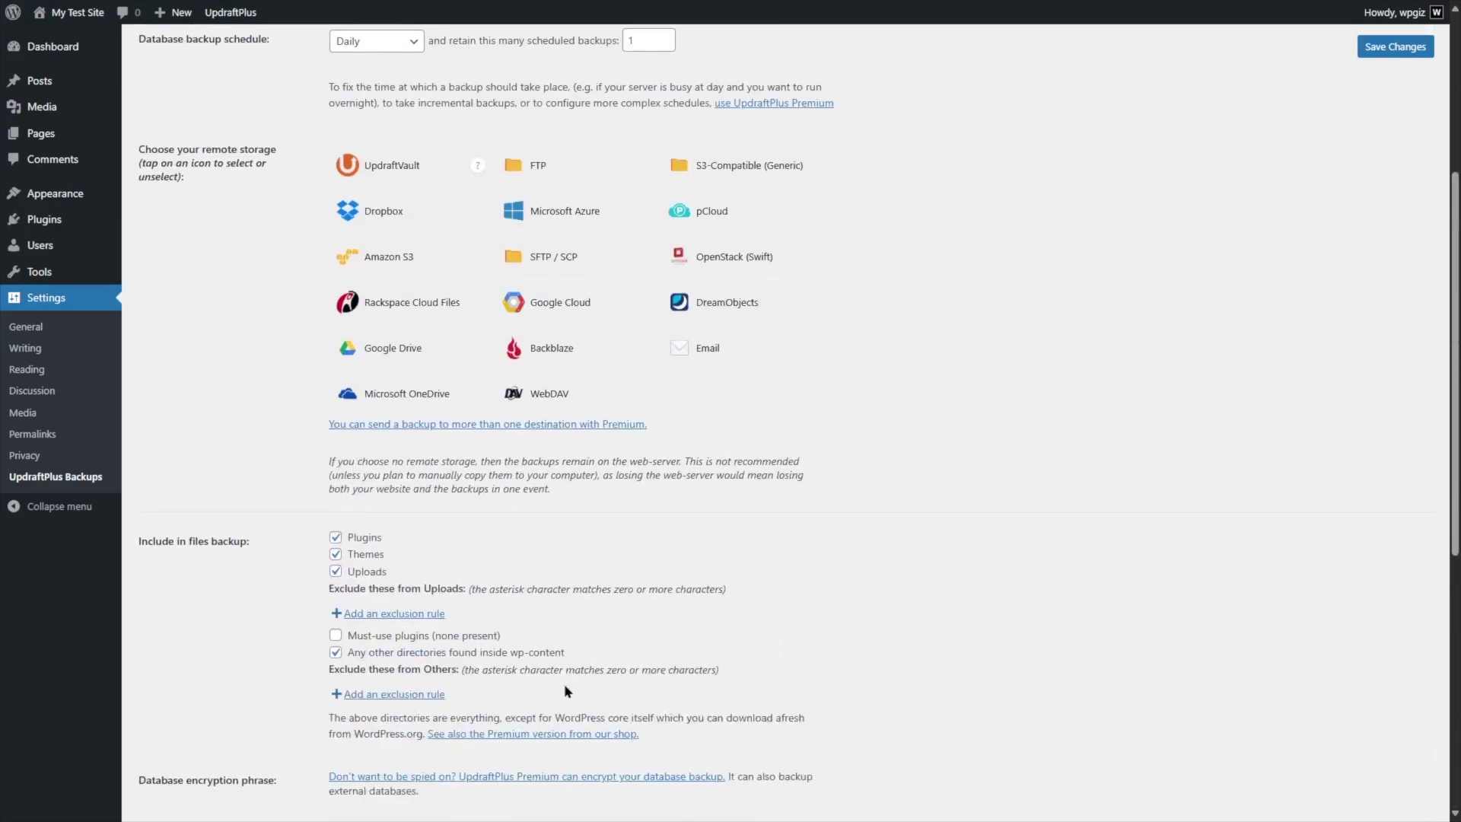
pyautogui.scroll(5, 497, 561)
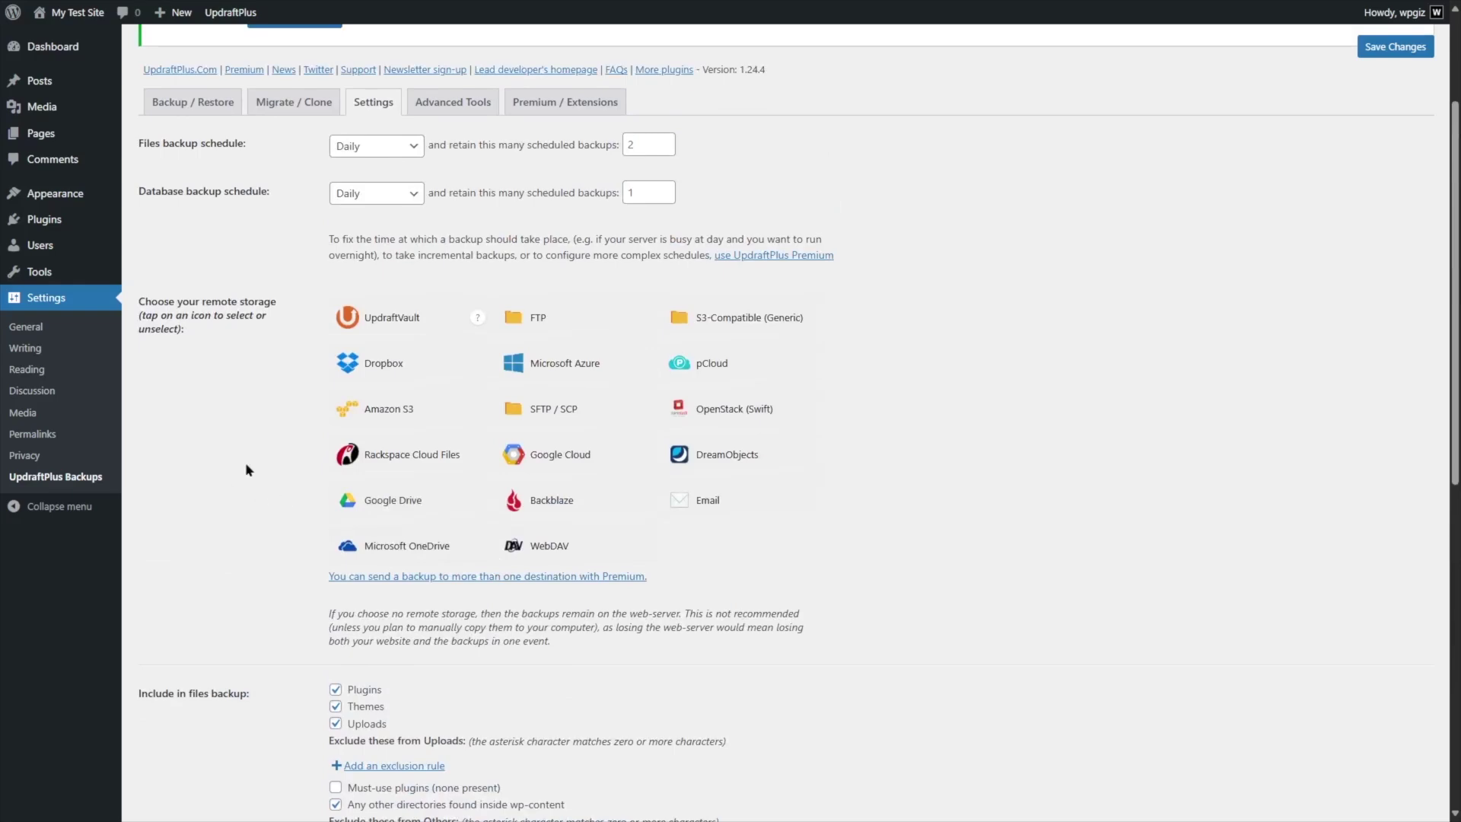
pyautogui.click(368, 513)
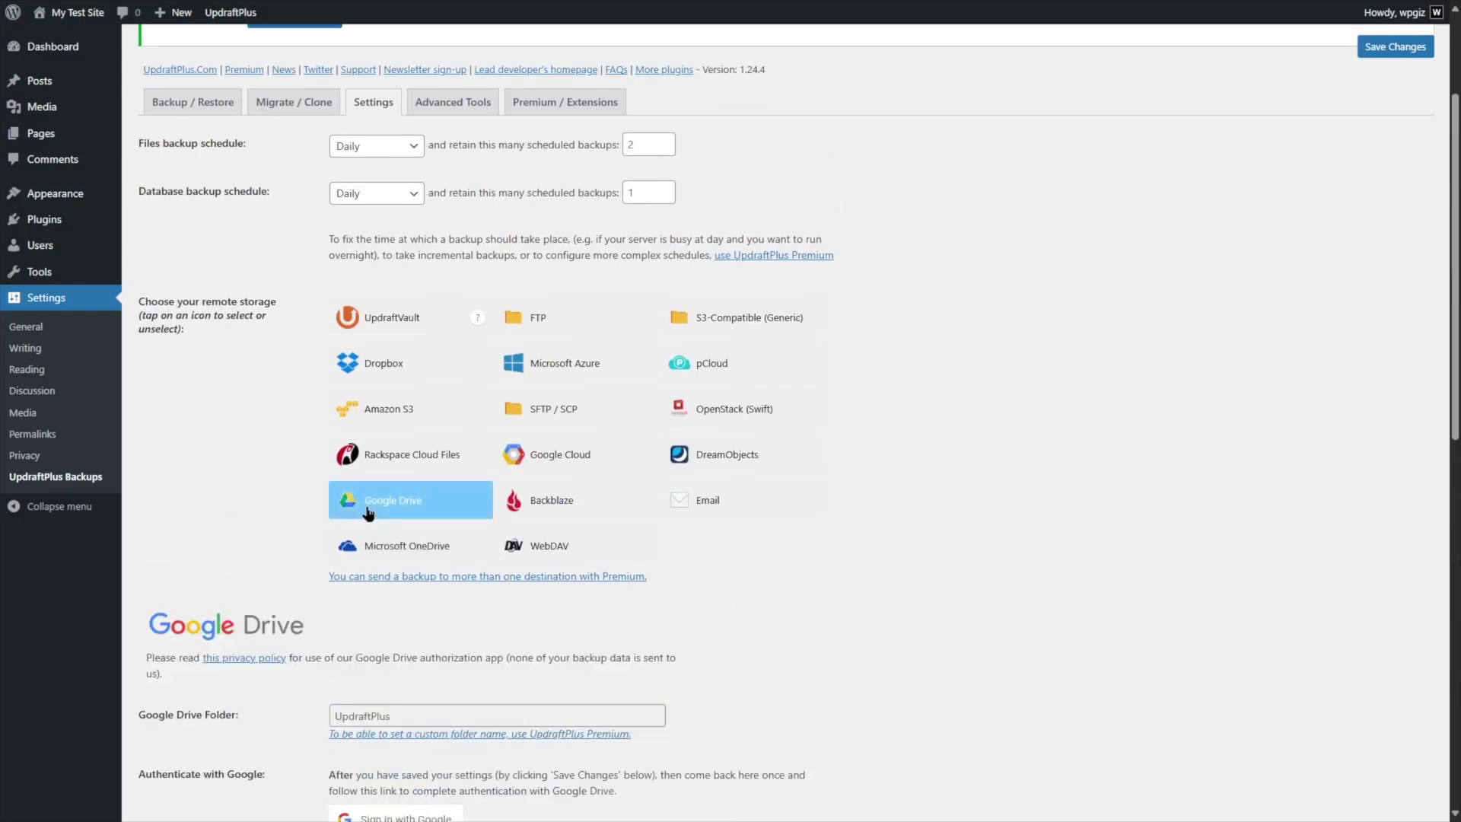
pyautogui.scroll(-3, 323, 402)
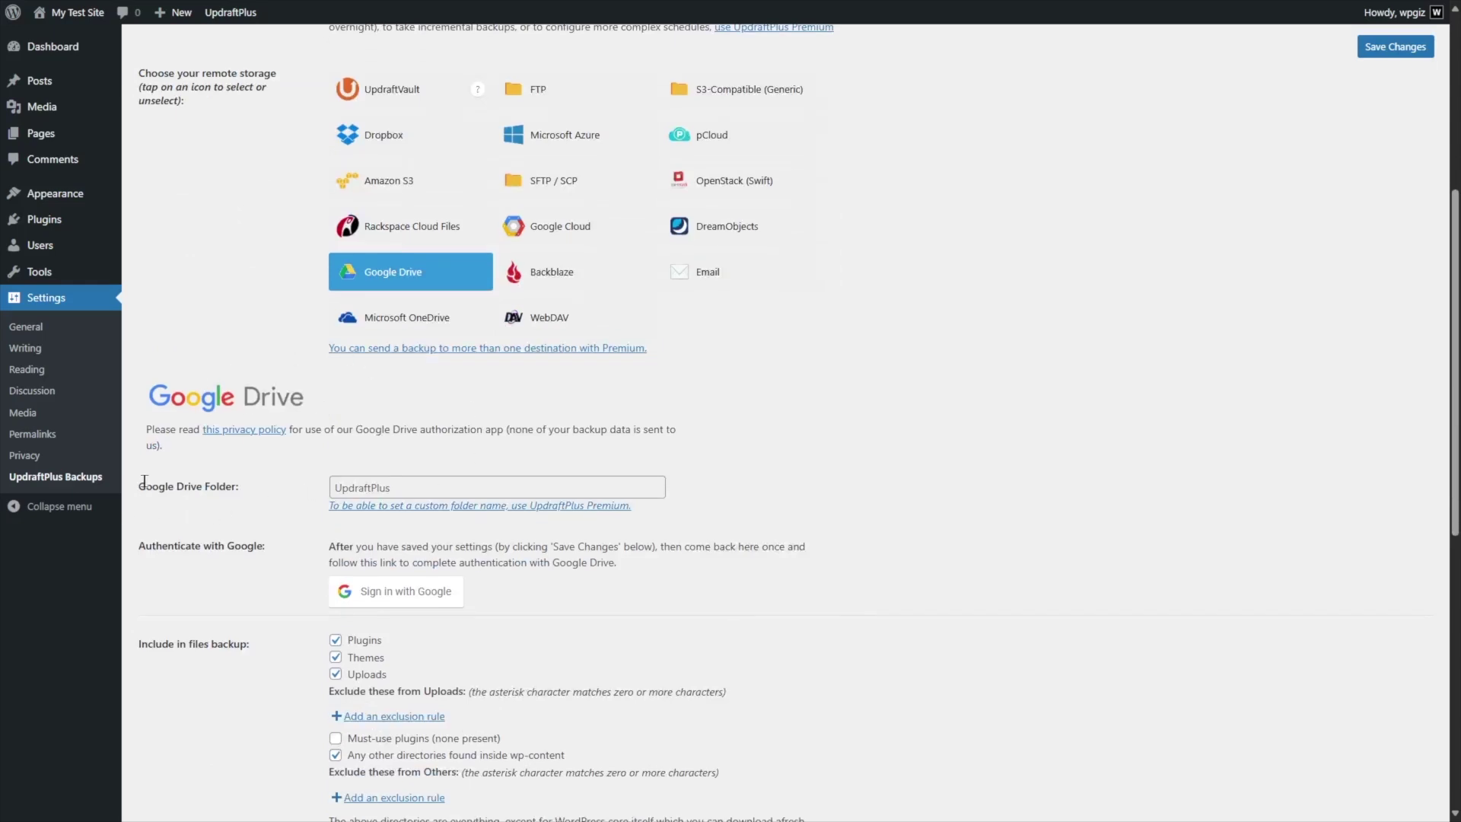
pyautogui.doubleClick(341, 486)
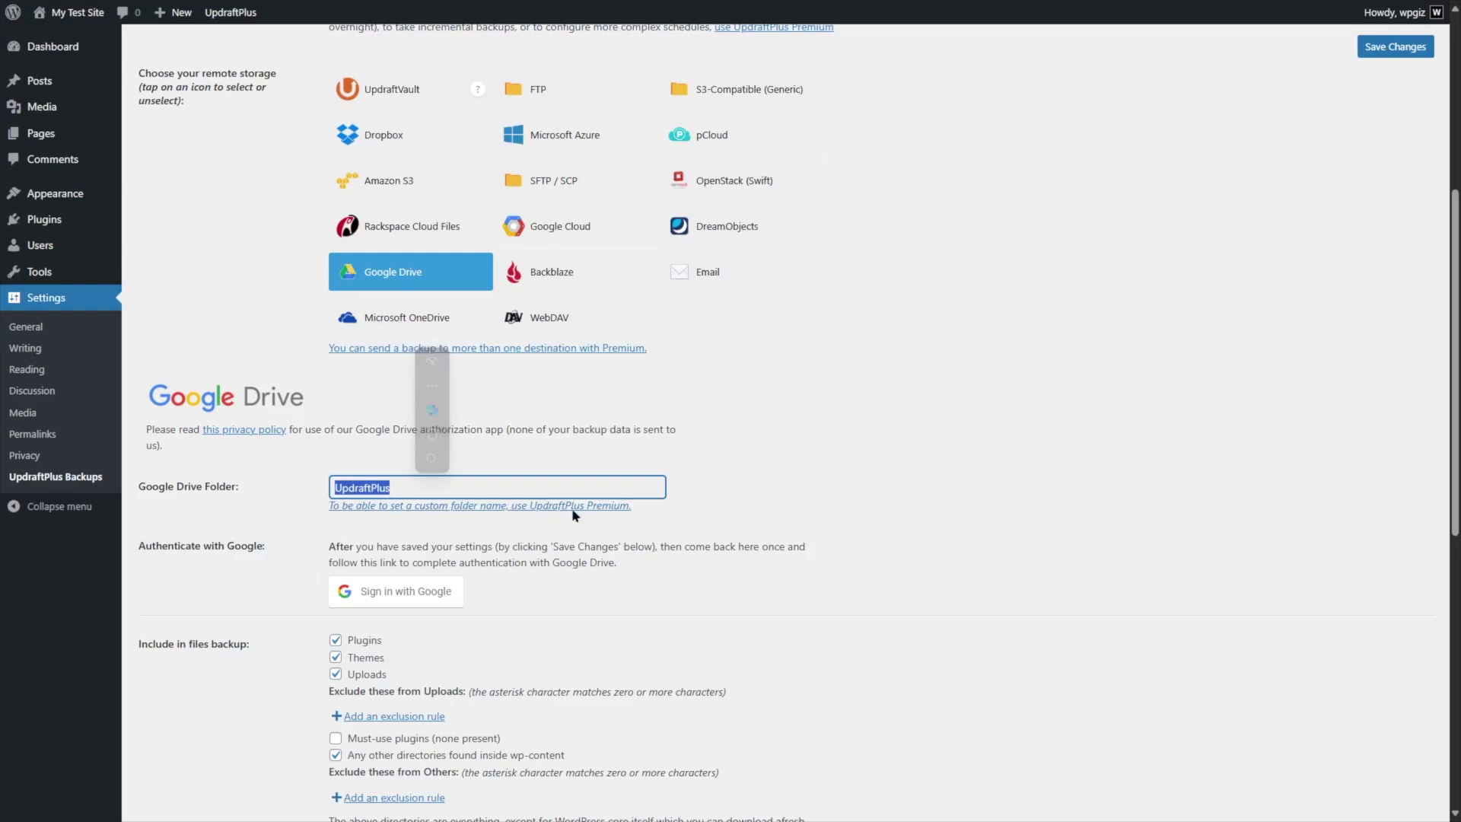
pyautogui.click(674, 479)
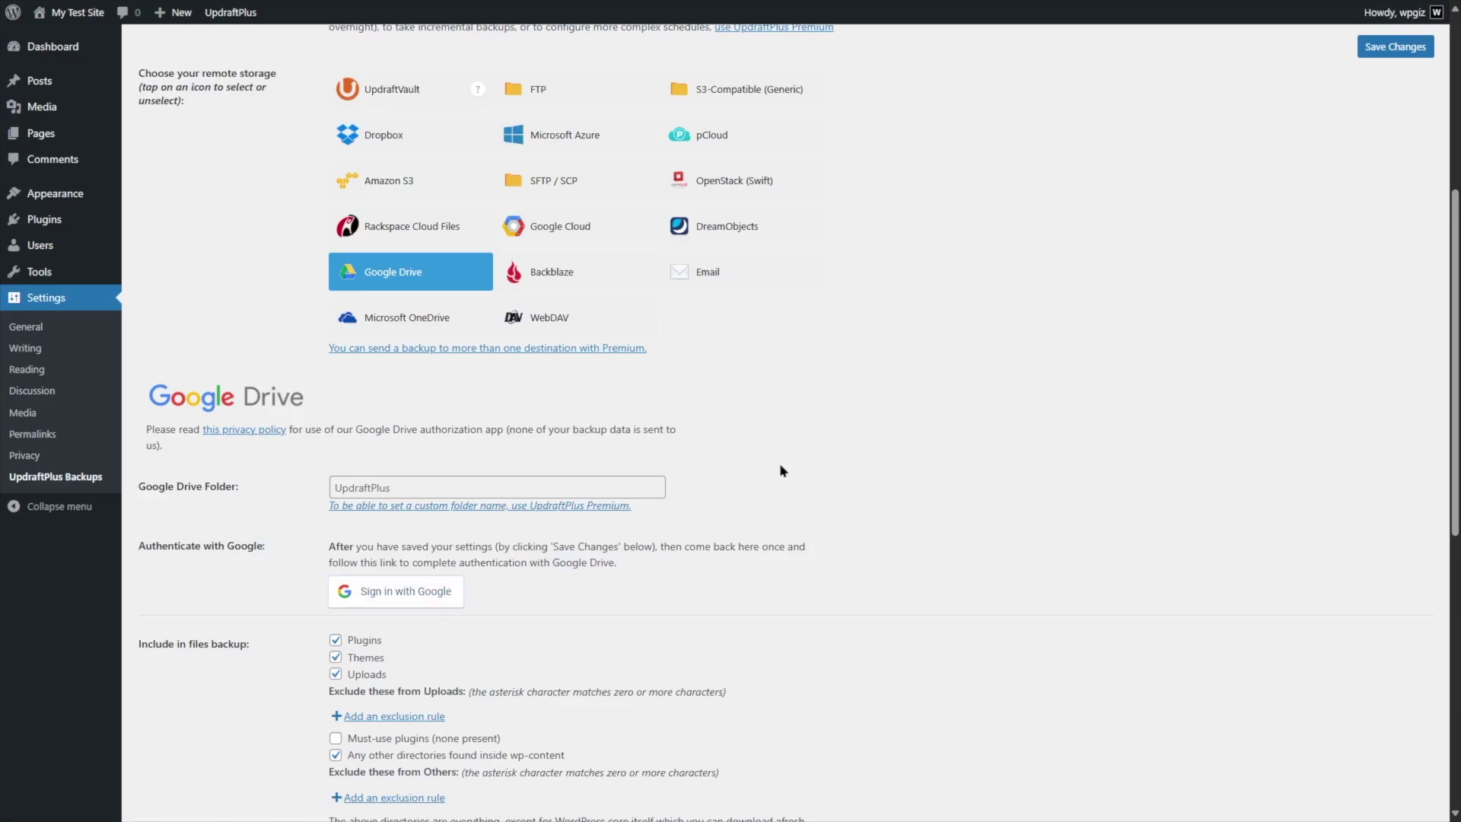
pyautogui.click(1375, 50)
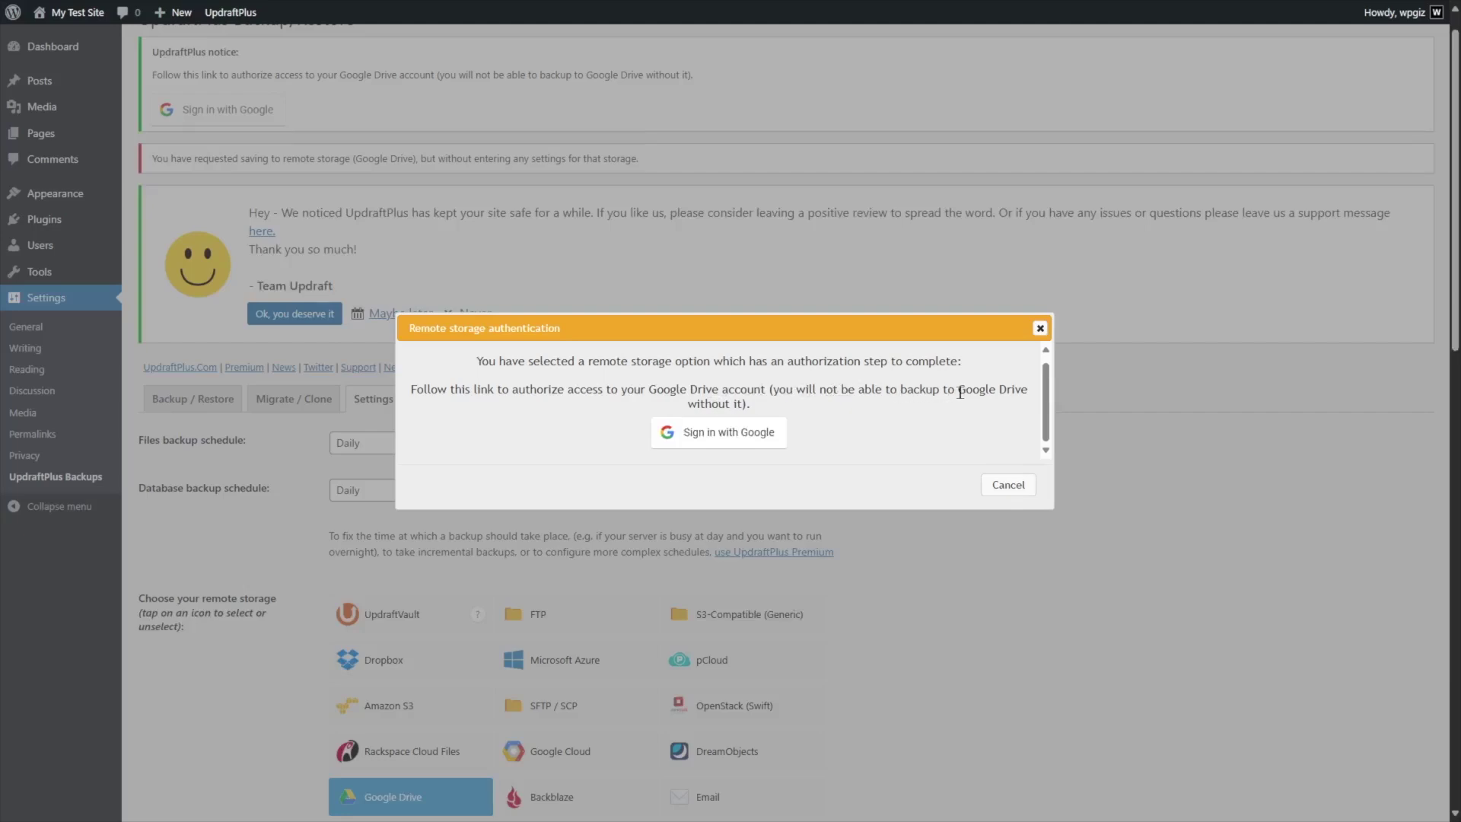
# Step: Sign in to UpdraftPlus with the Google account whose Drive receives the backups
pyautogui.click(713, 442)
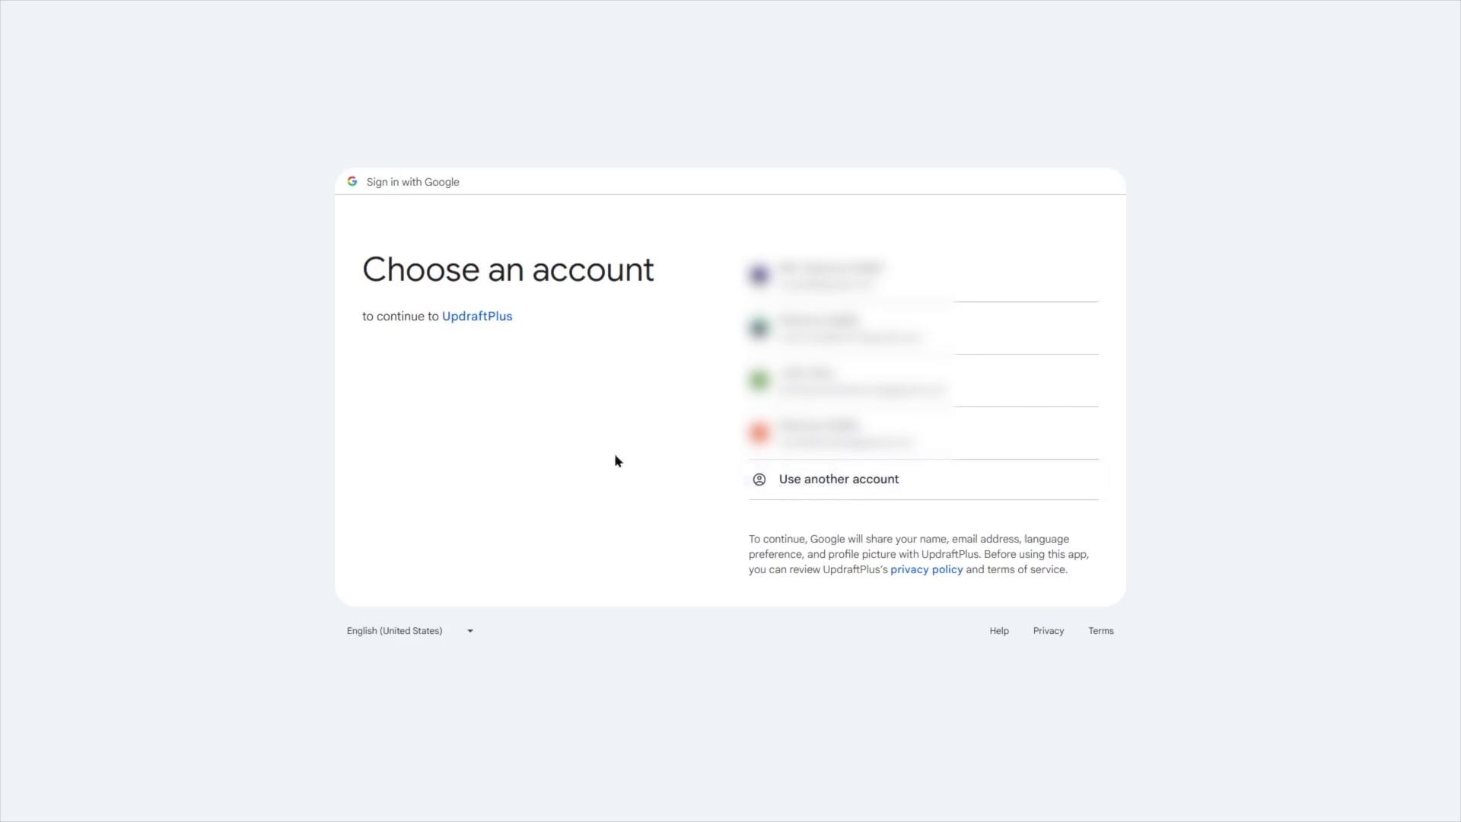
pyautogui.click(844, 380)
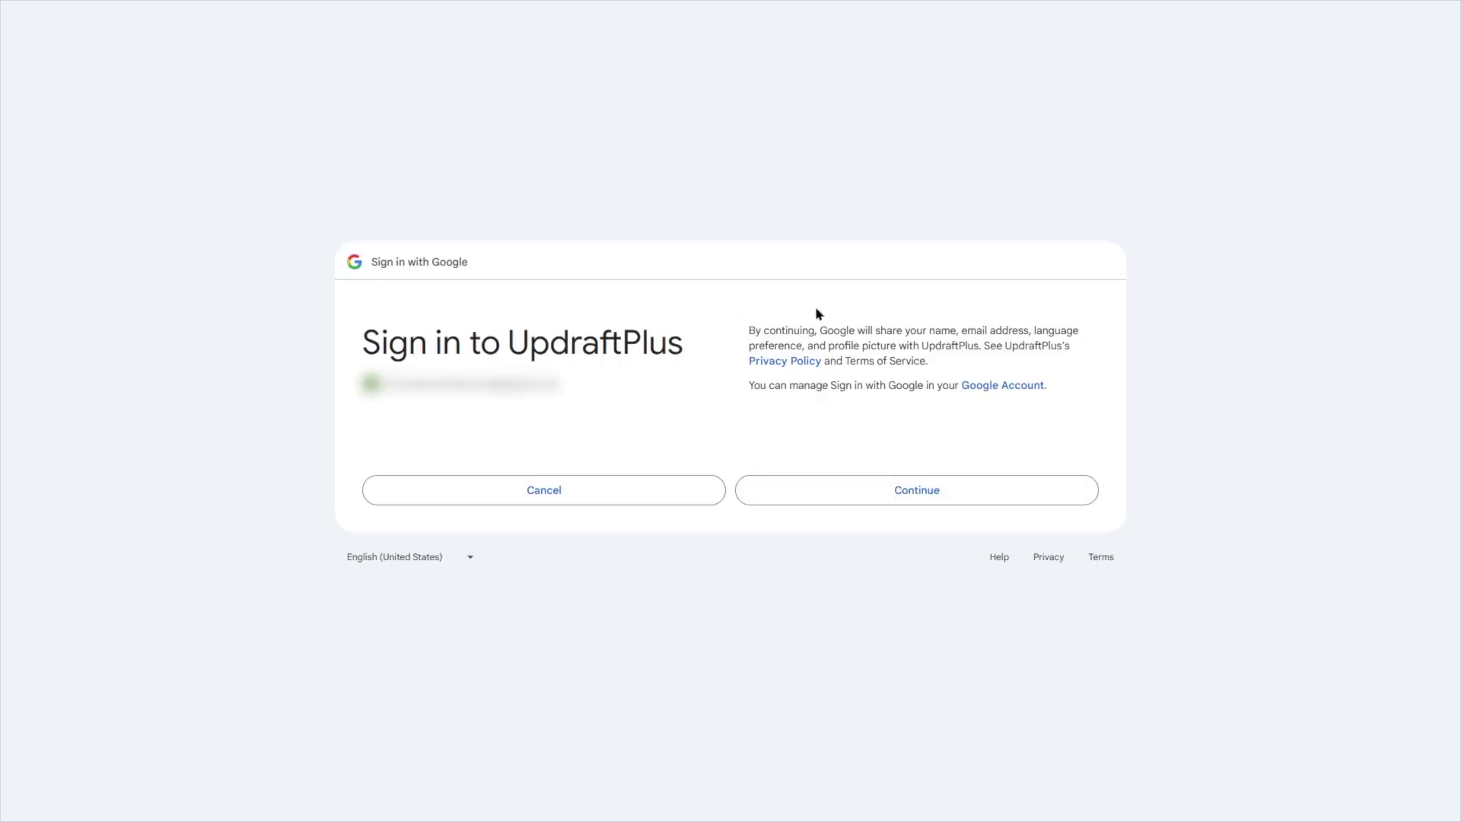
pyautogui.click(903, 493)
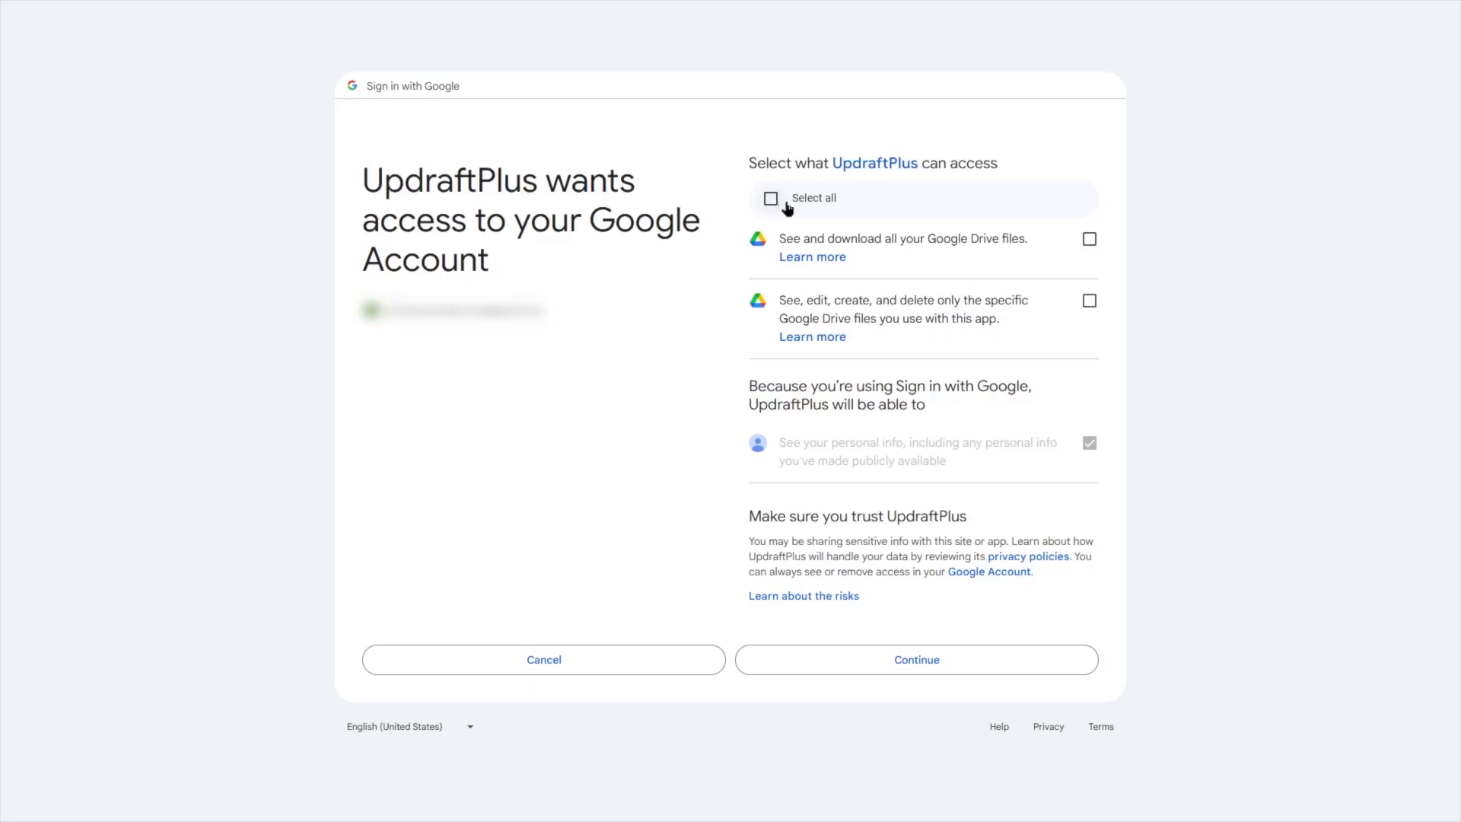
# Step: Grant UpdraftPlus both Google Drive file access permissions and complete the Google Drive setup
pyautogui.click(1088, 240)
pyautogui.click(1089, 301)
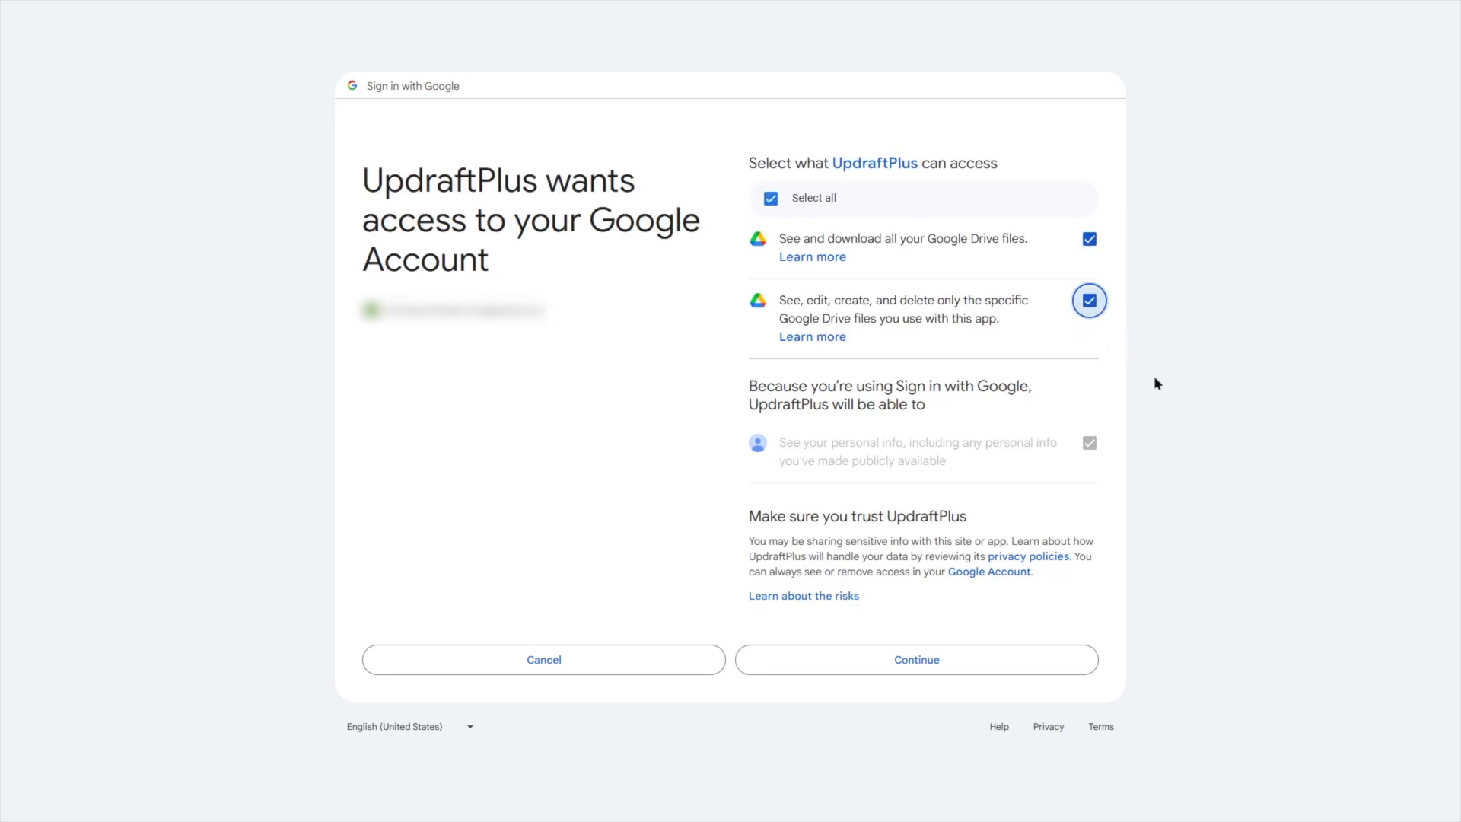
pyautogui.click(839, 658)
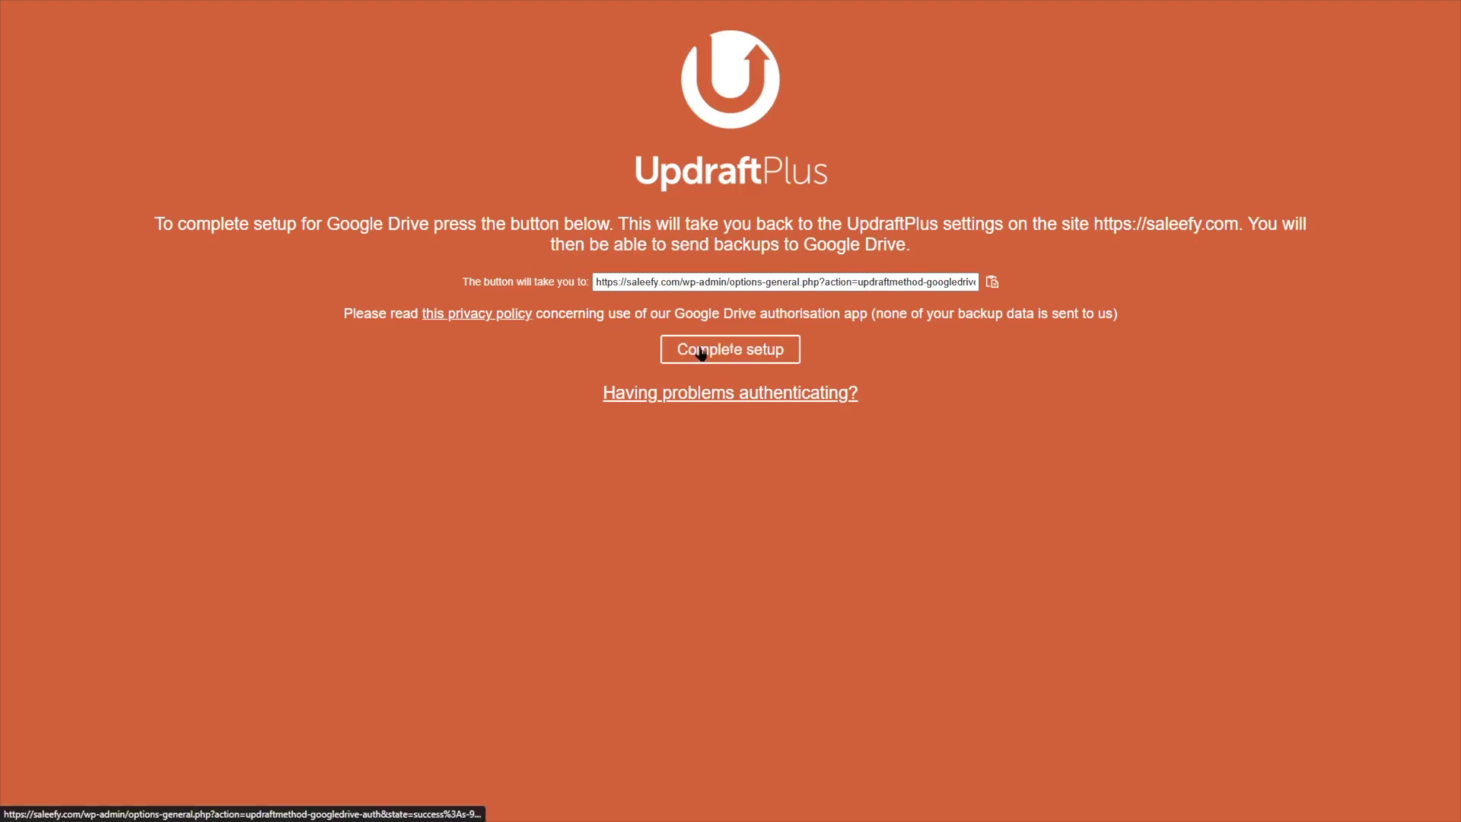
pyautogui.click(739, 351)
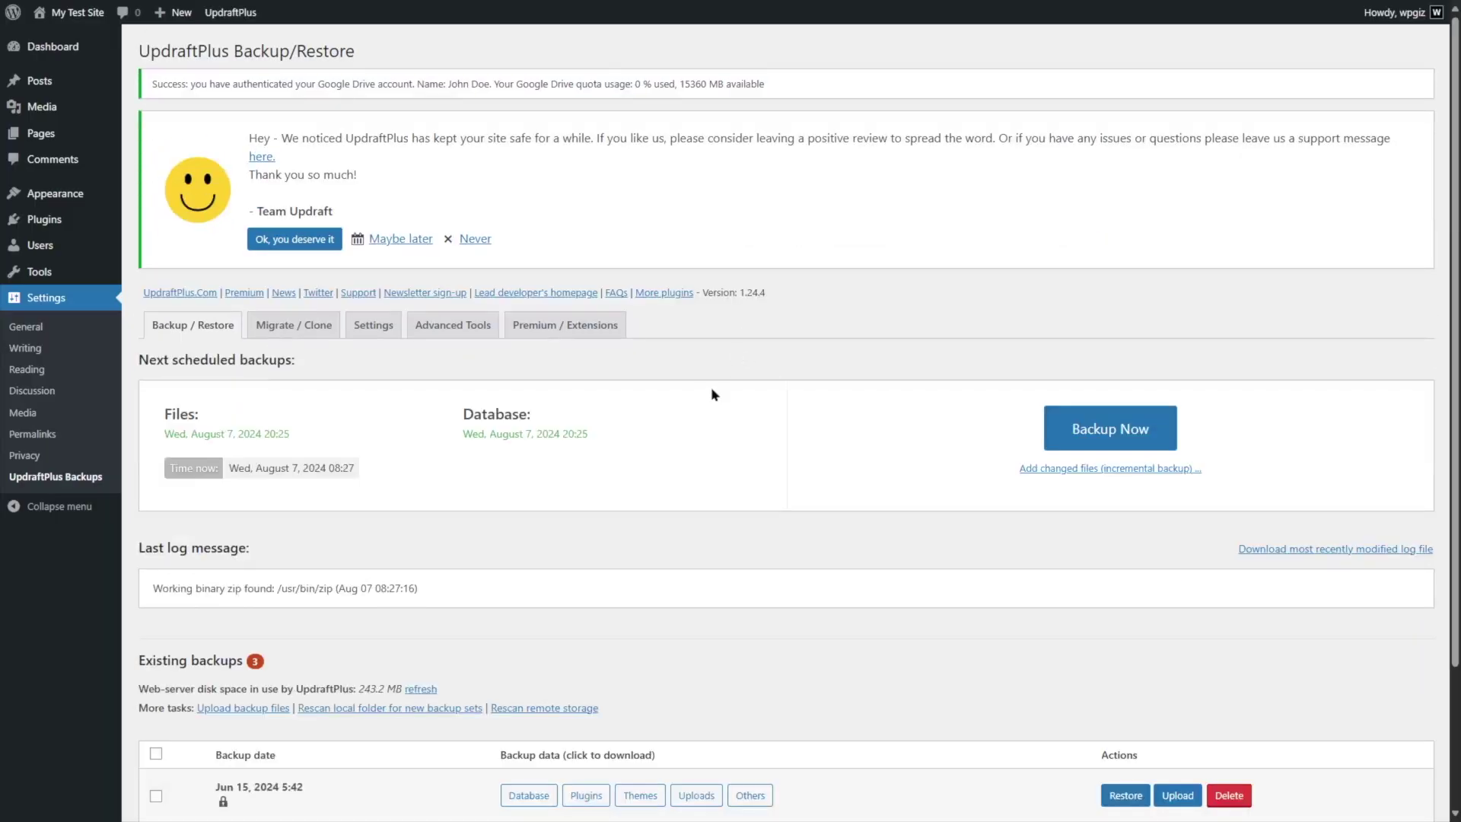
# Step: Review the next scheduled backups and the Google Drive authentication status in the backup settings
pyautogui.scroll(-2, 712, 391)
pyautogui.scroll(2, 712, 390)
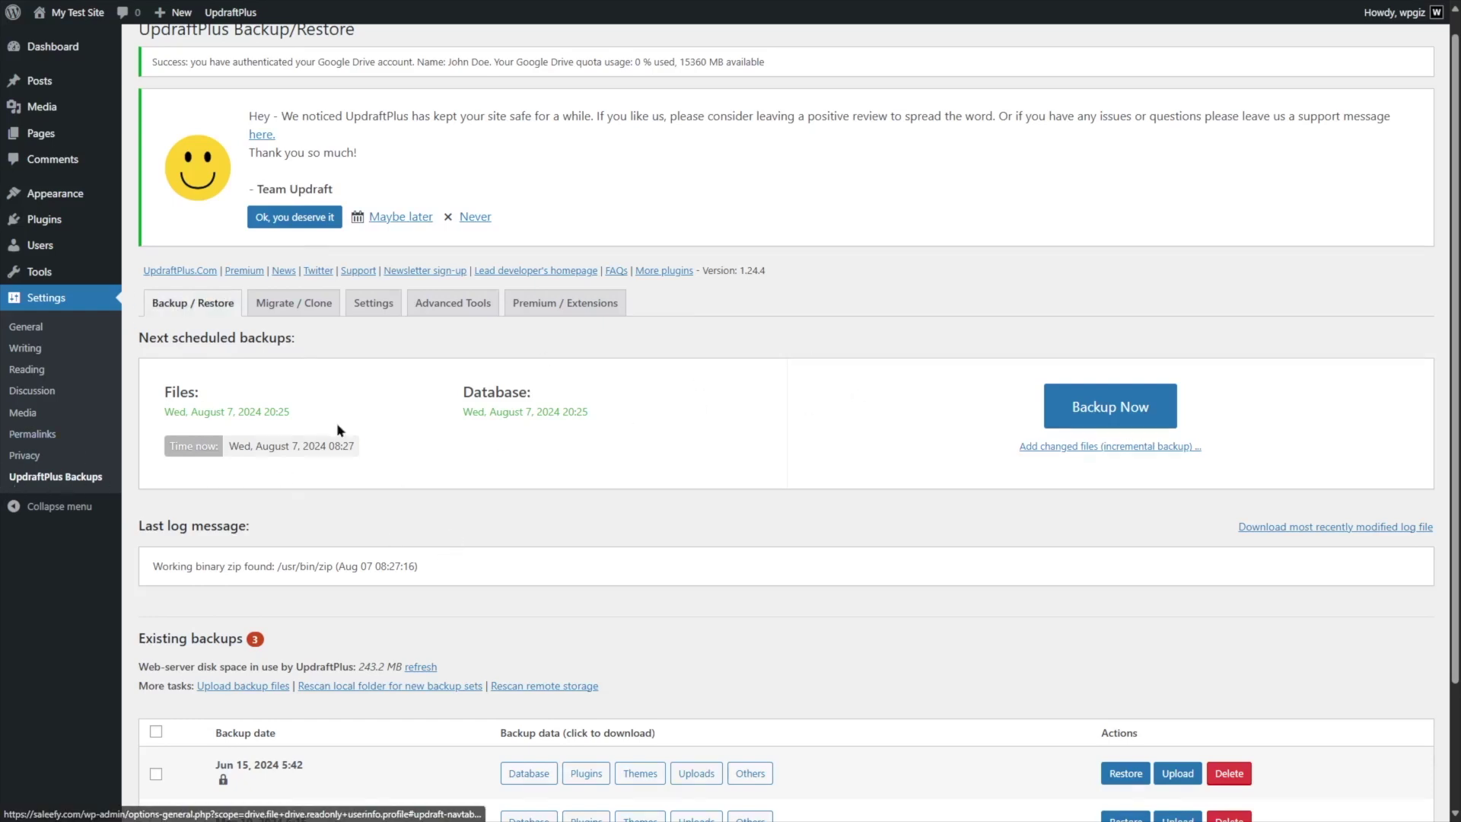
pyautogui.click(372, 304)
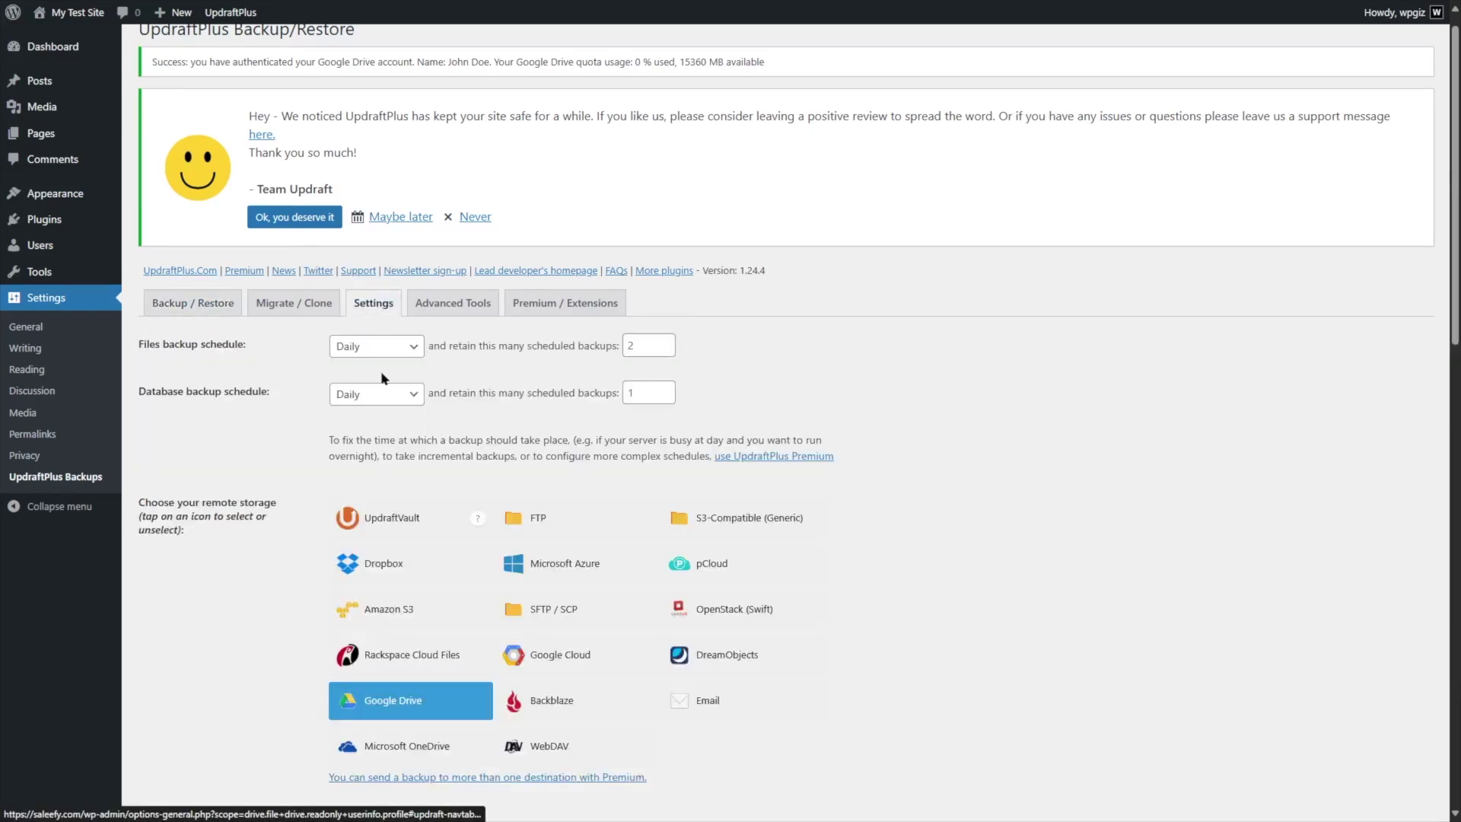
pyautogui.scroll(-3, 380, 371)
pyautogui.scroll(-3, 268, 369)
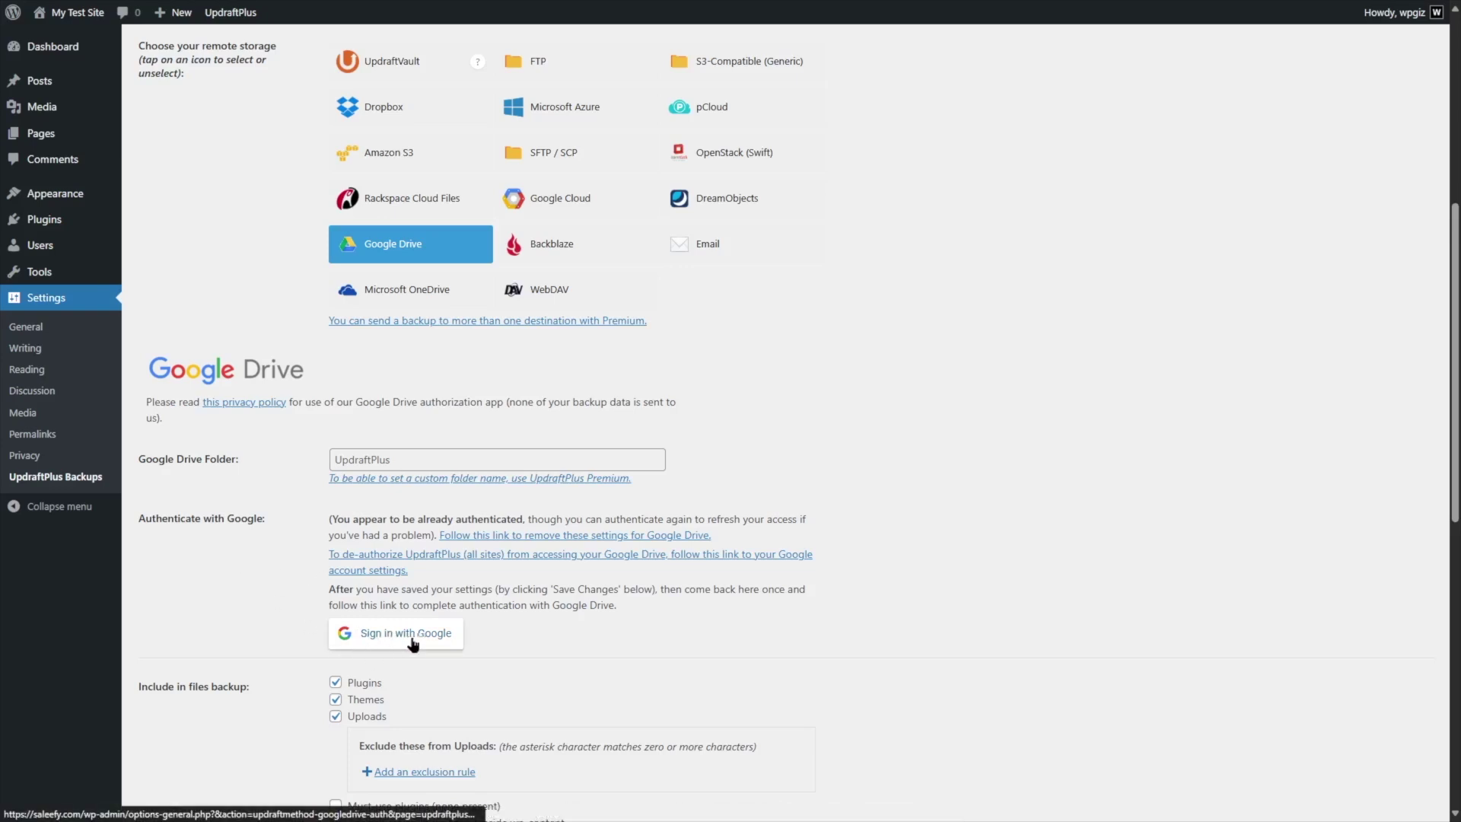
pyautogui.scroll(1, 408, 637)
pyautogui.scroll(6, 403, 632)
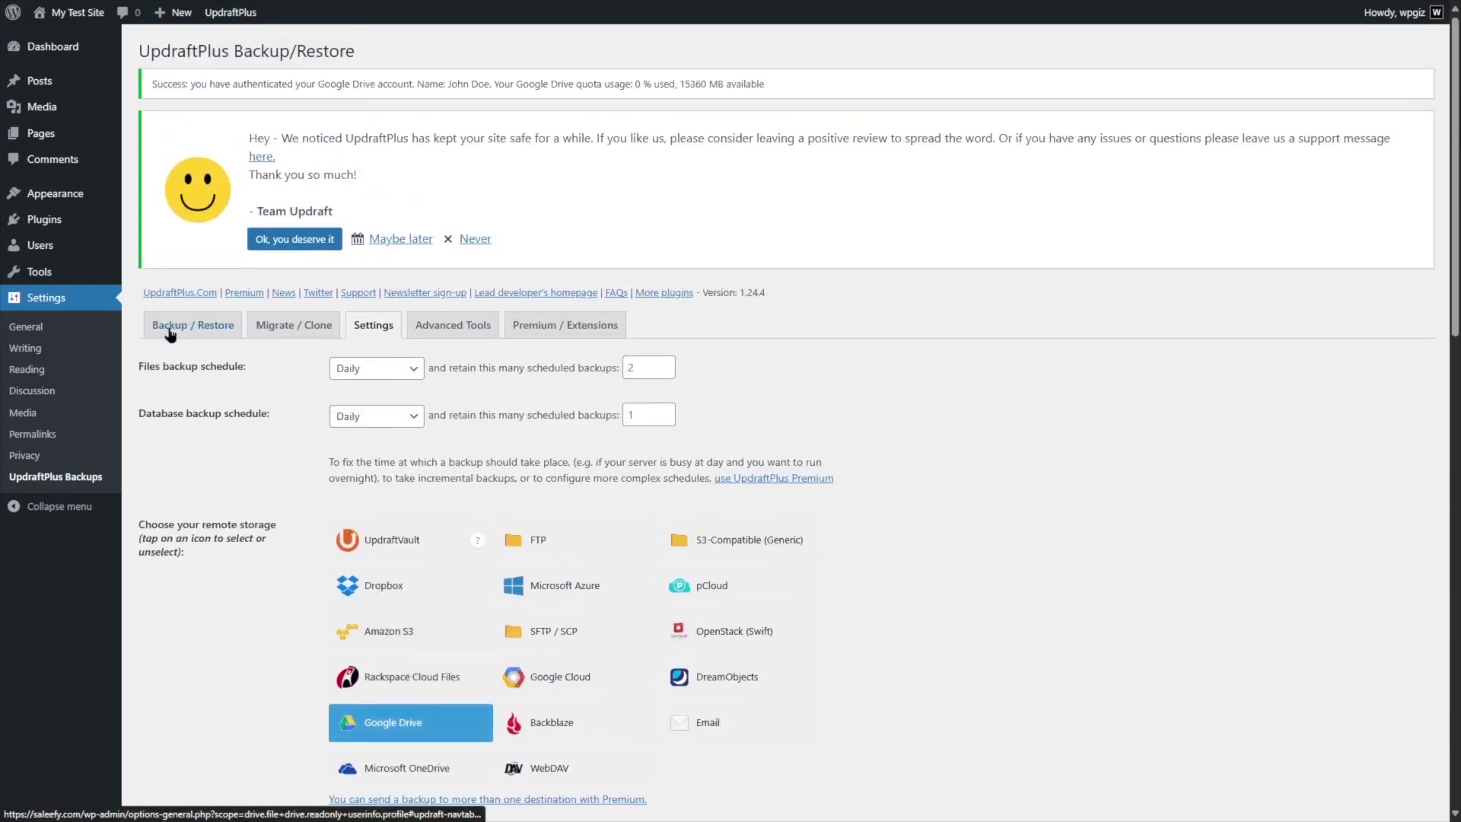
# Step: Run a new backup that includes the database and files and is sent to the Google Drive remote storage
pyautogui.click(165, 329)
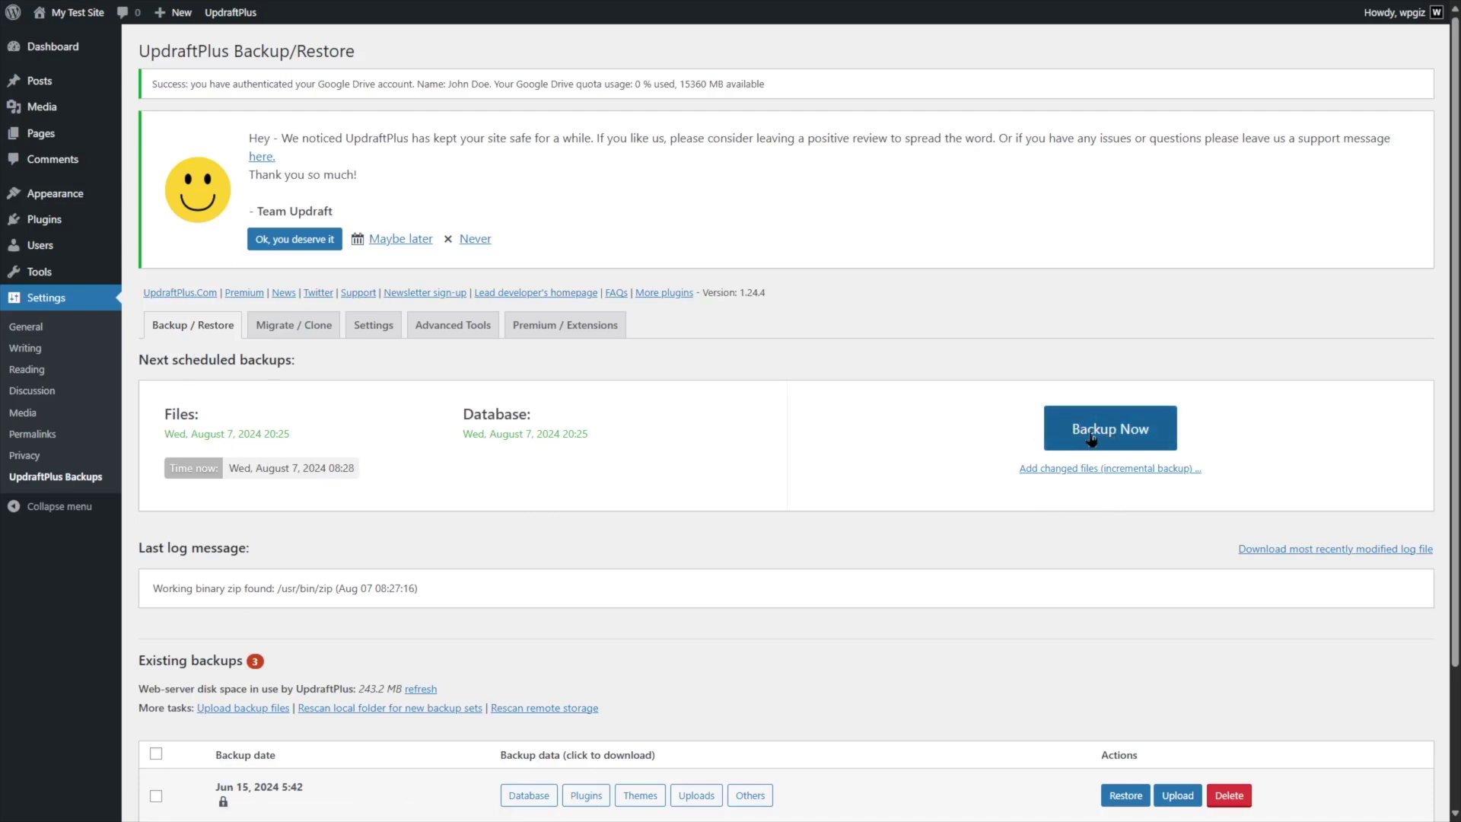
pyautogui.click(1116, 438)
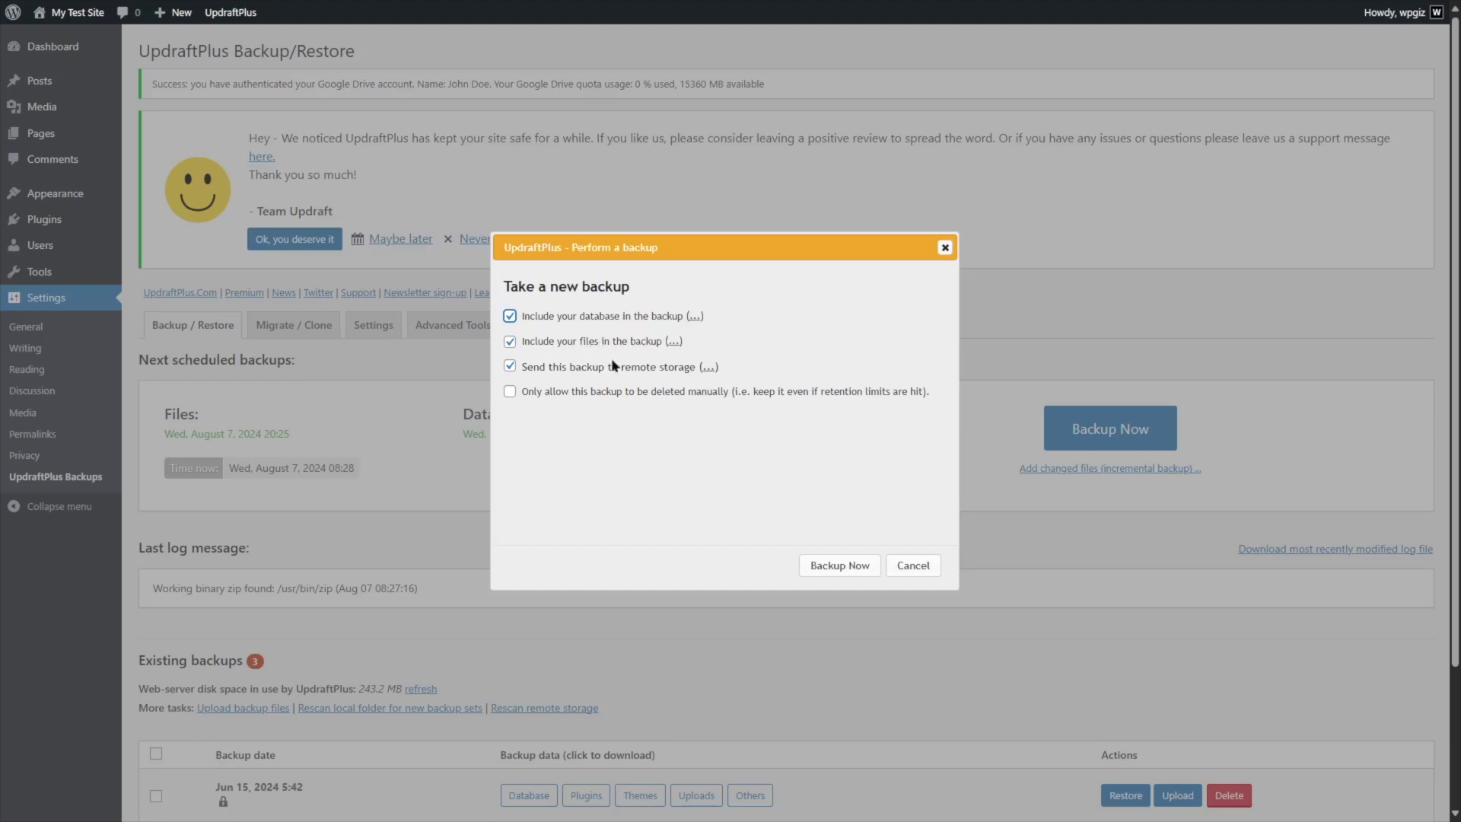
pyautogui.click(709, 369)
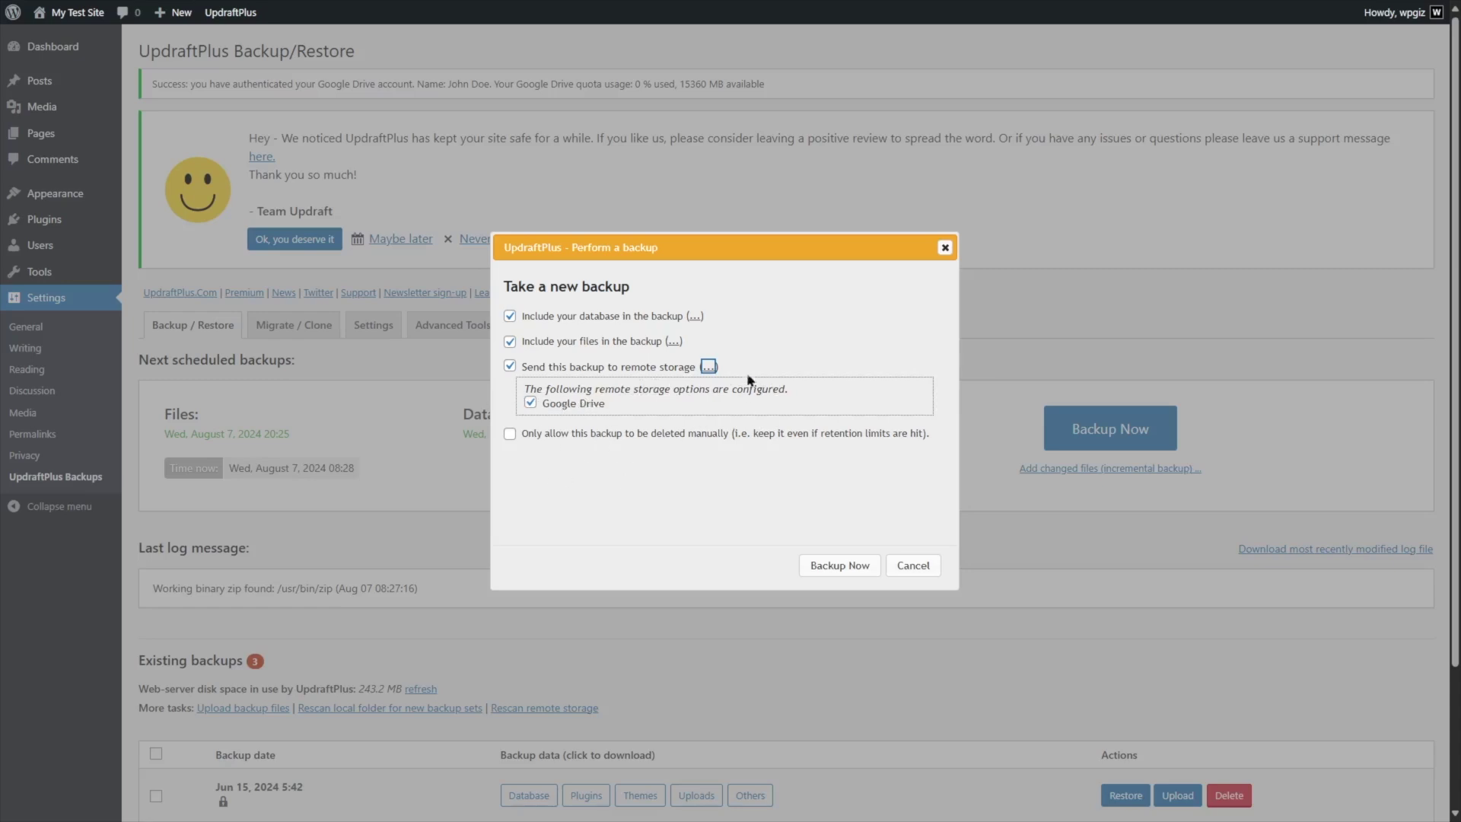
pyautogui.click(705, 367)
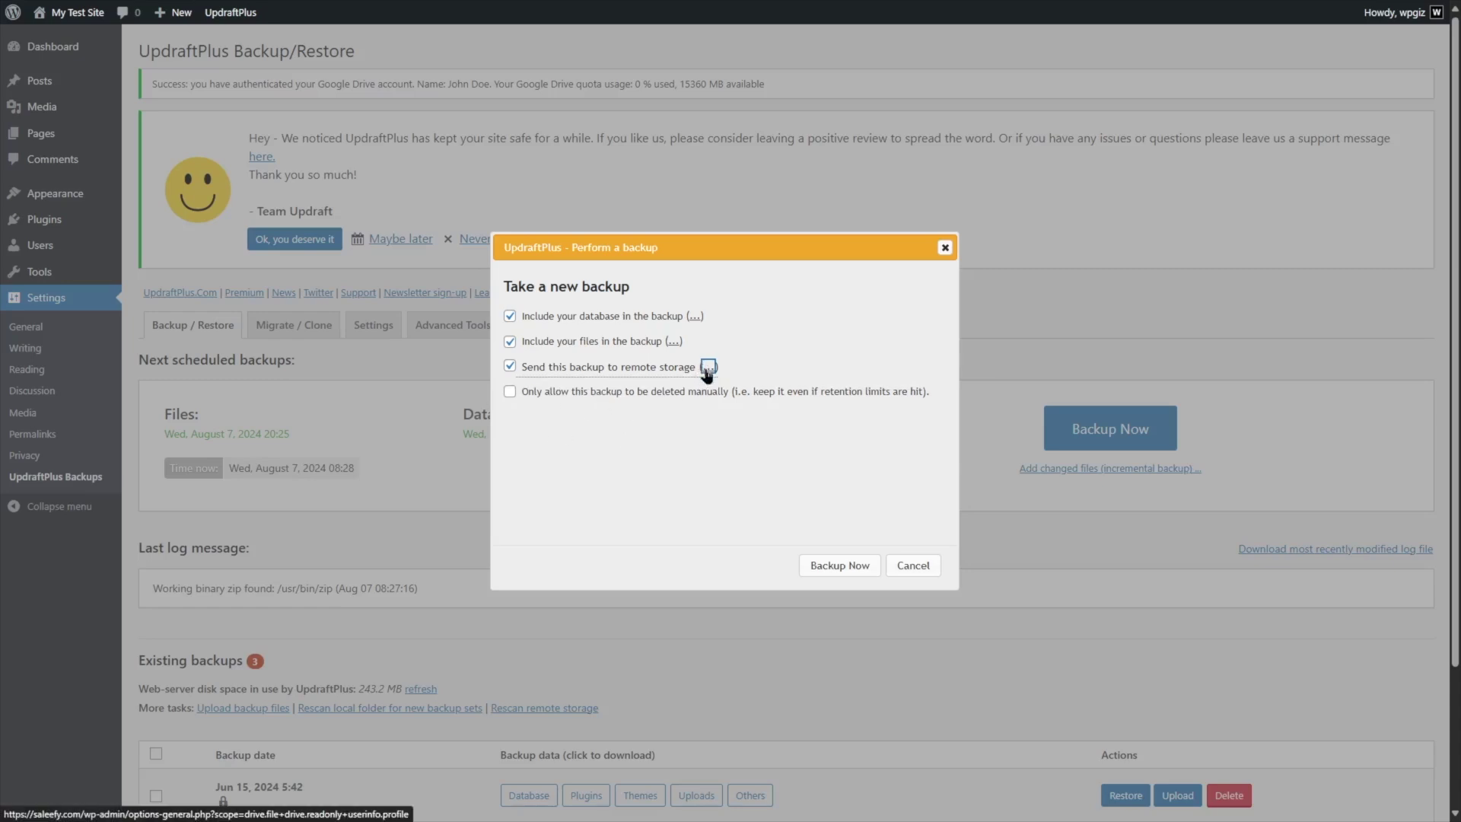
pyautogui.click(833, 573)
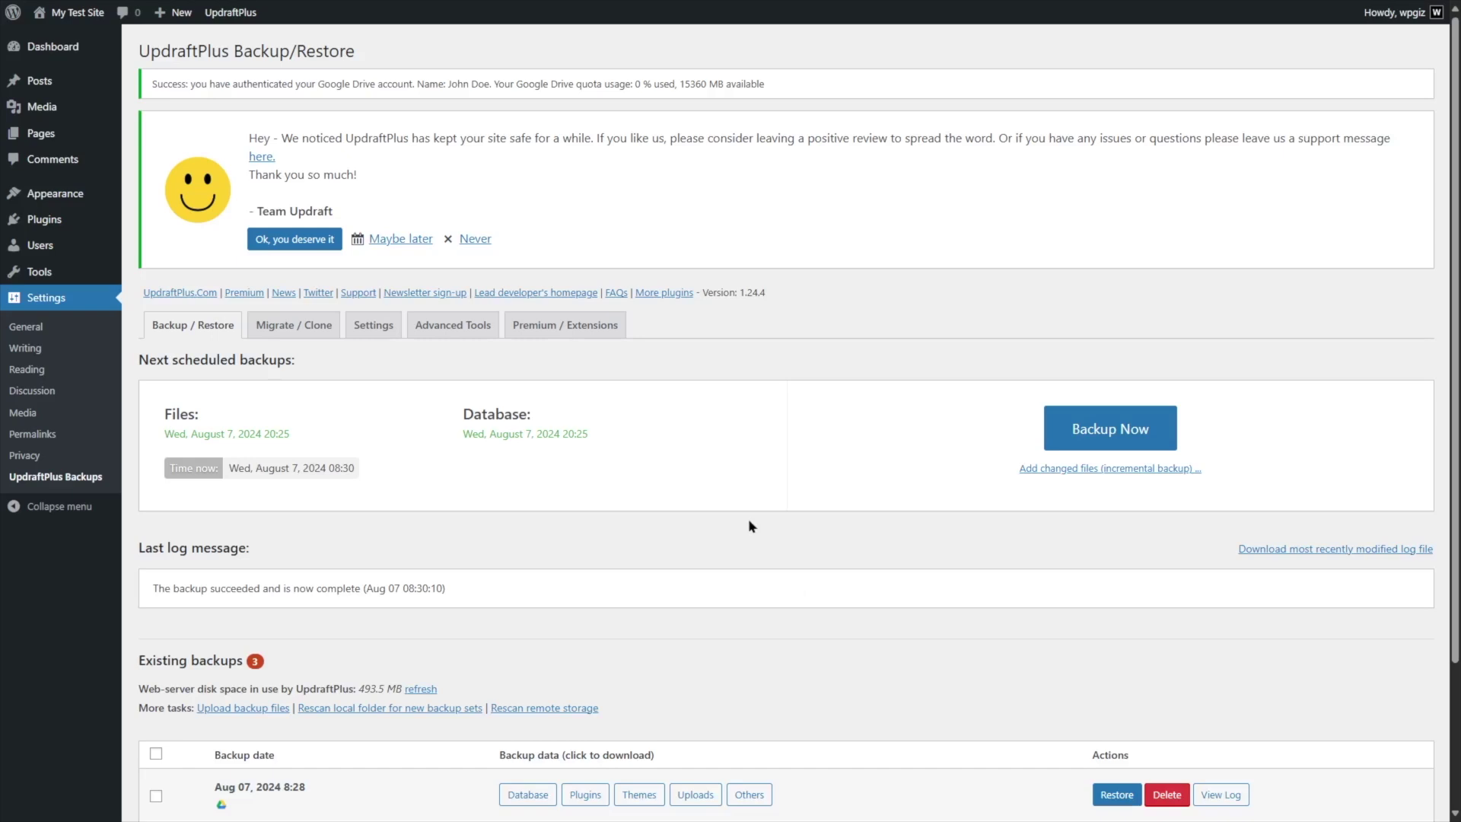
# Step: Examine the existing backups list for the new backup and its storage location
pyautogui.scroll(-3, 749, 525)
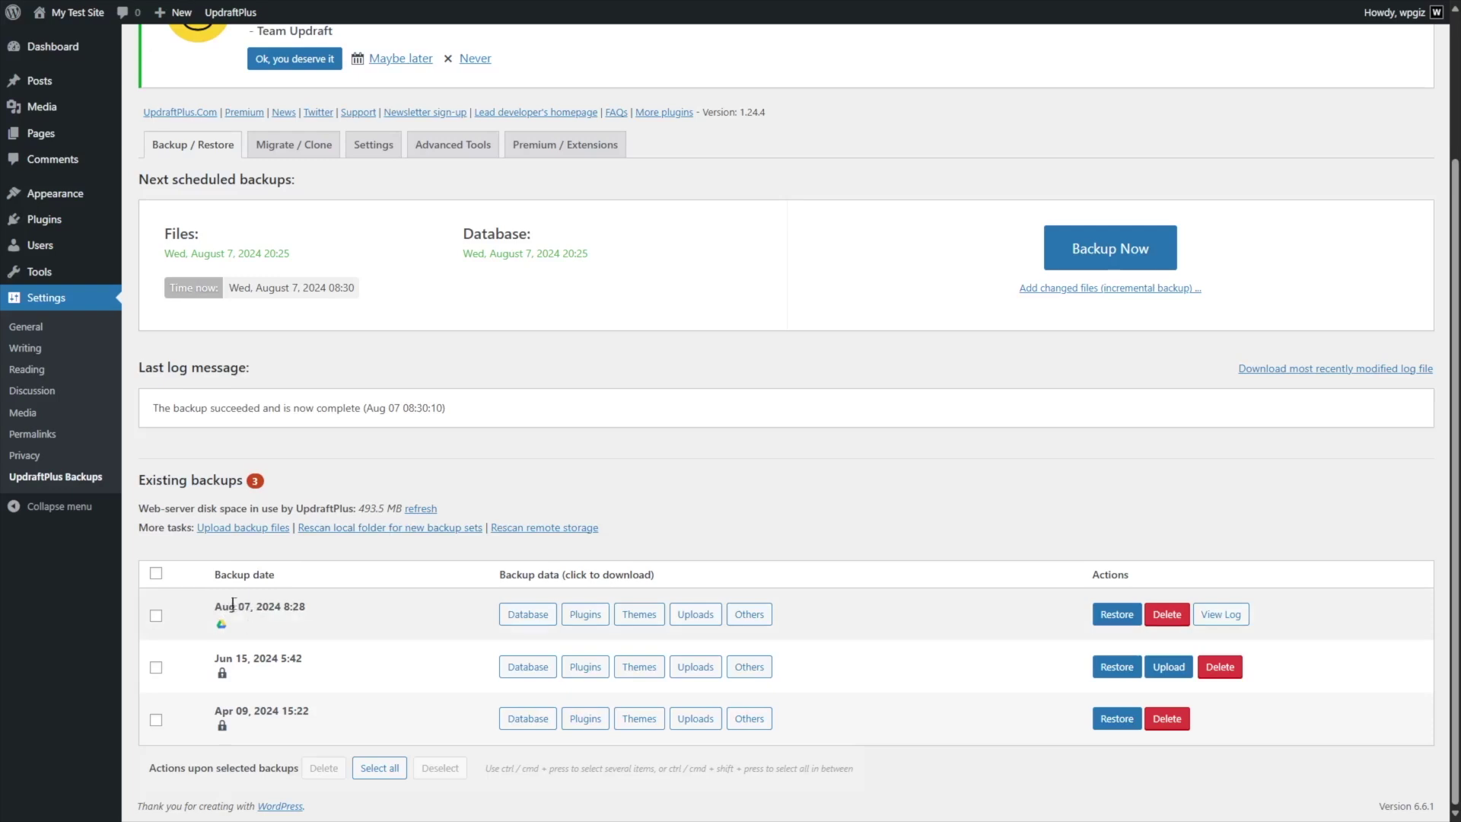
pyautogui.moveTo(221, 626)
pyautogui.scroll(3, 829, 618)
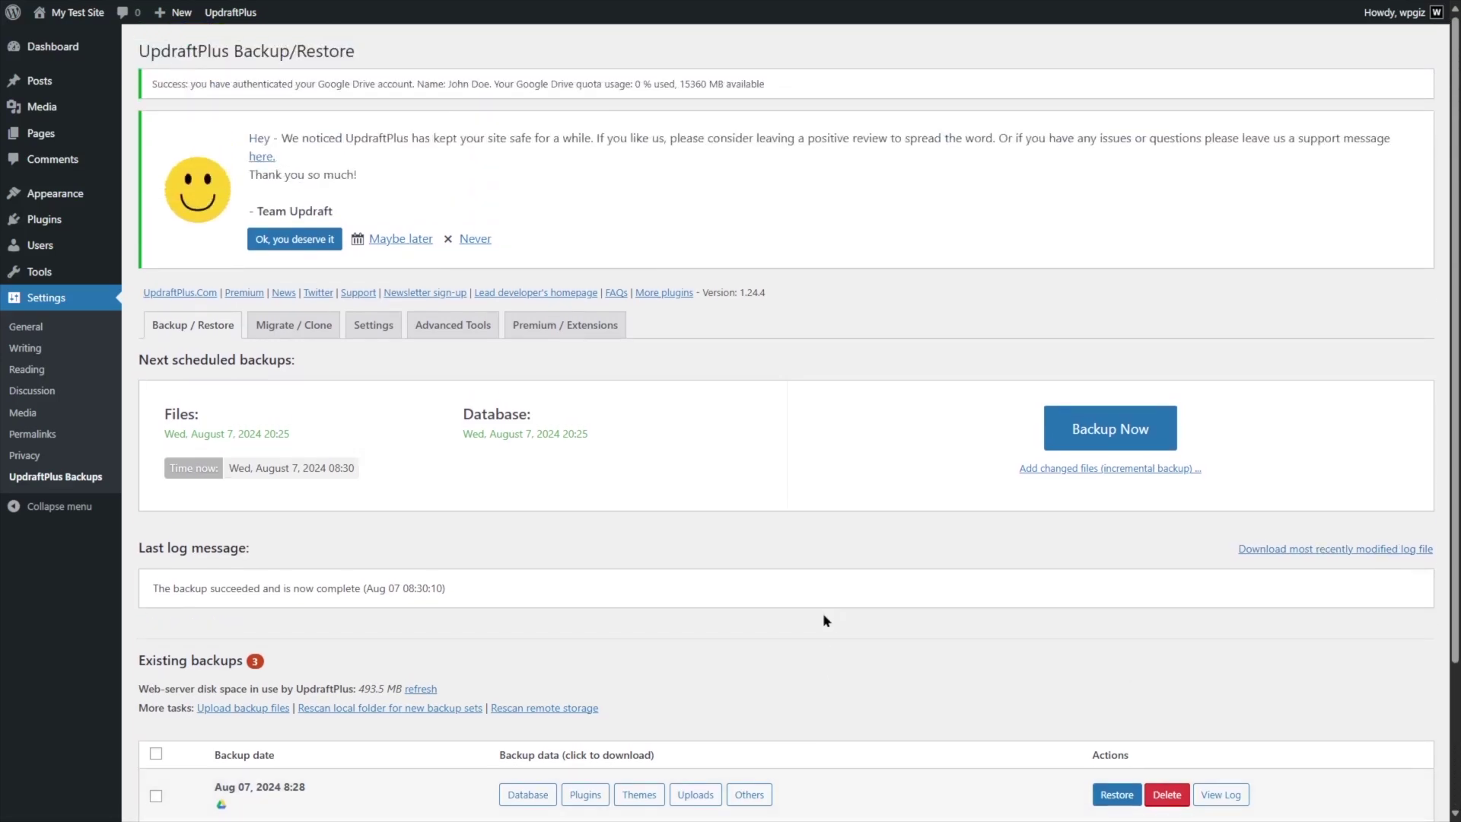